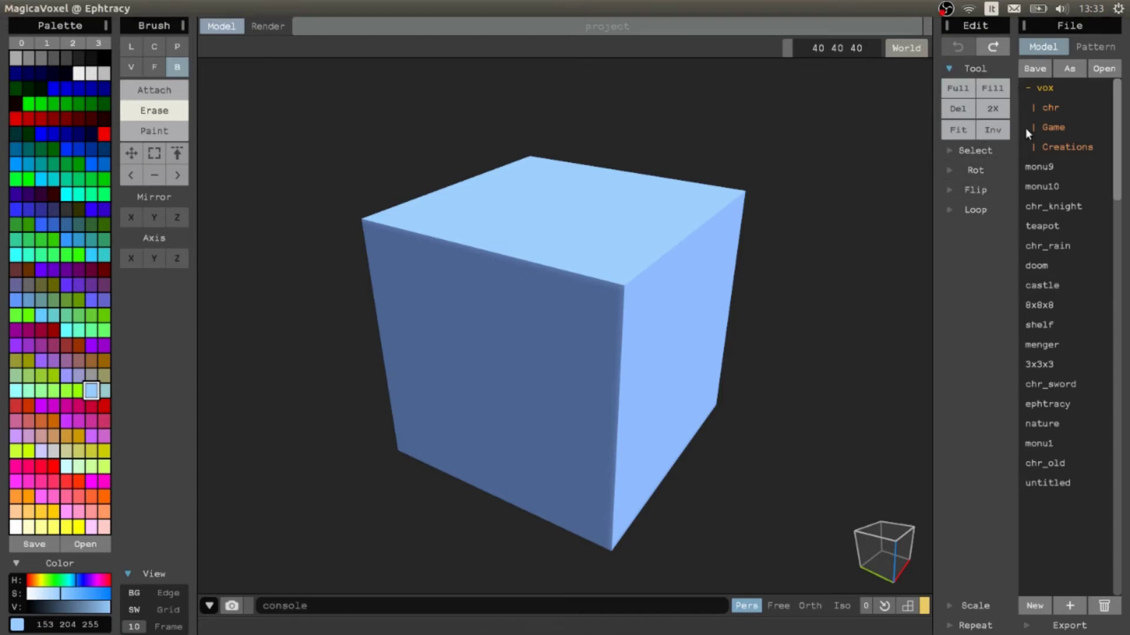
Step: Orbit and snap the view to inspect the light-blue cube from several angles
{"action": "right_click_drag", "start_coordinate": [655, 222], "coordinate": [759, 257]}
{"action": "scroll", "coordinate": [775, 247], "scroll_direction": "down", "scroll_amount": 2}
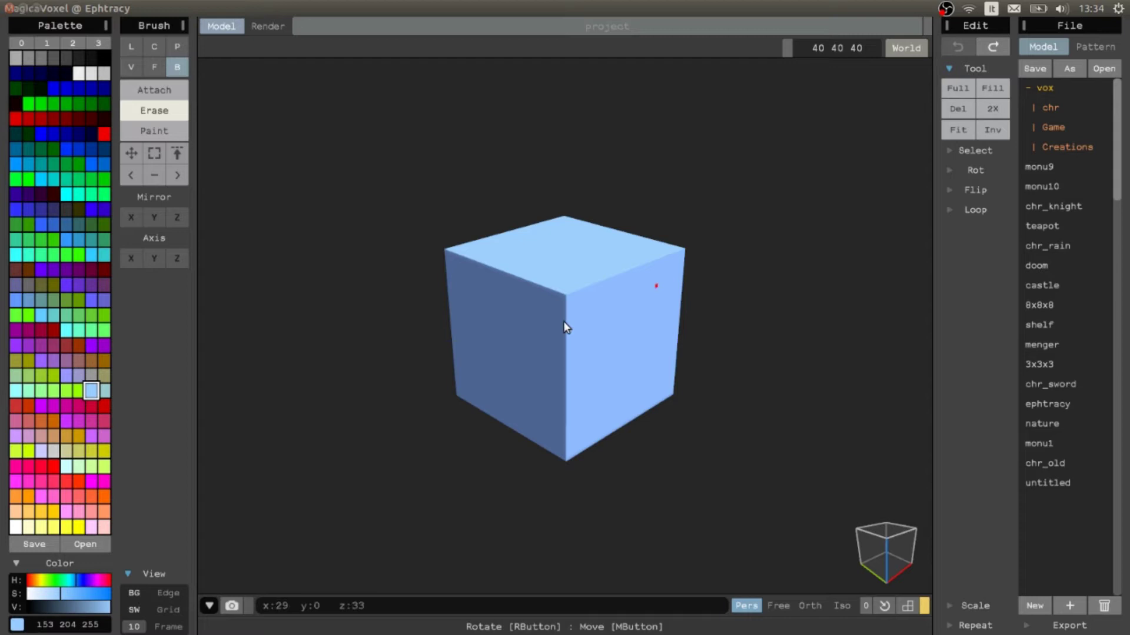
{"action": "scroll", "coordinate": [696, 330], "scroll_direction": "down", "scroll_amount": 3}
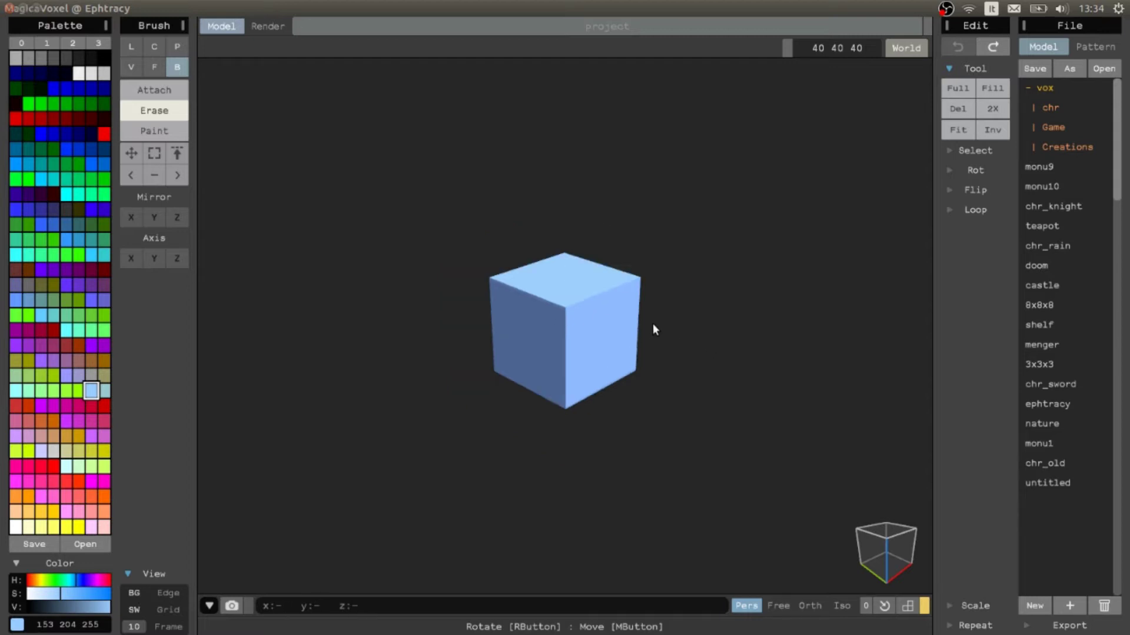
{"action": "right_click_drag", "start_coordinate": [652, 323], "coordinate": [537, 330]}
{"action": "scroll", "coordinate": [539, 329], "scroll_direction": "up", "scroll_amount": 3}
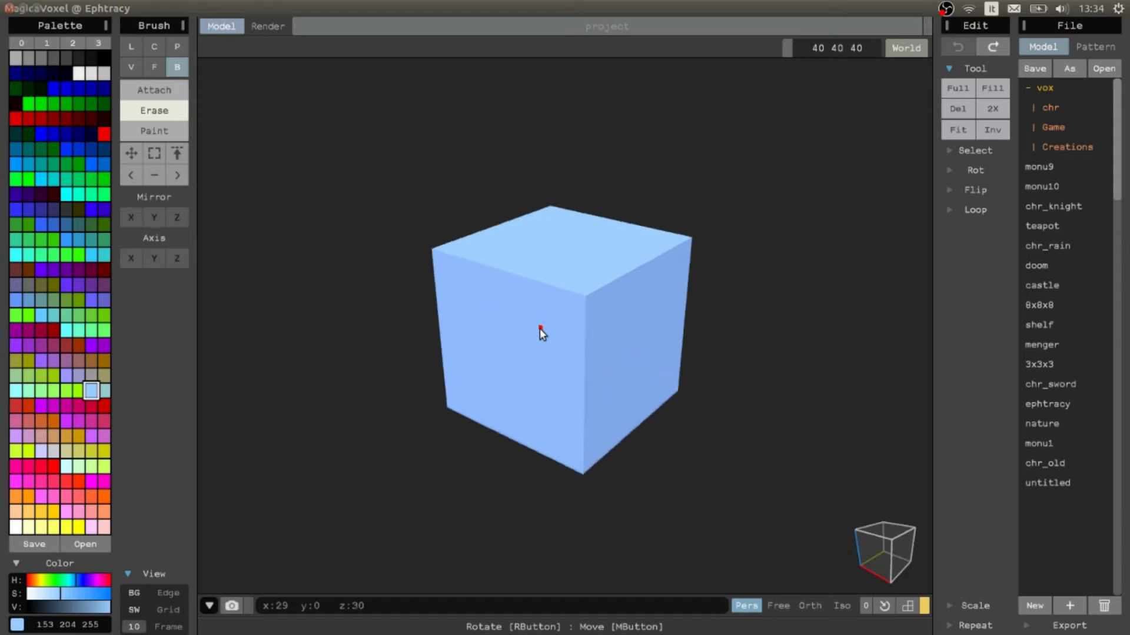
{"action": "mouse_move", "coordinate": [904, 570]}
{"action": "right_mouse_down"}
{"action": "mouse_move", "coordinate": [877, 554]}
{"action": "mouse_move", "coordinate": [899, 563]}
{"action": "right_mouse_up"}
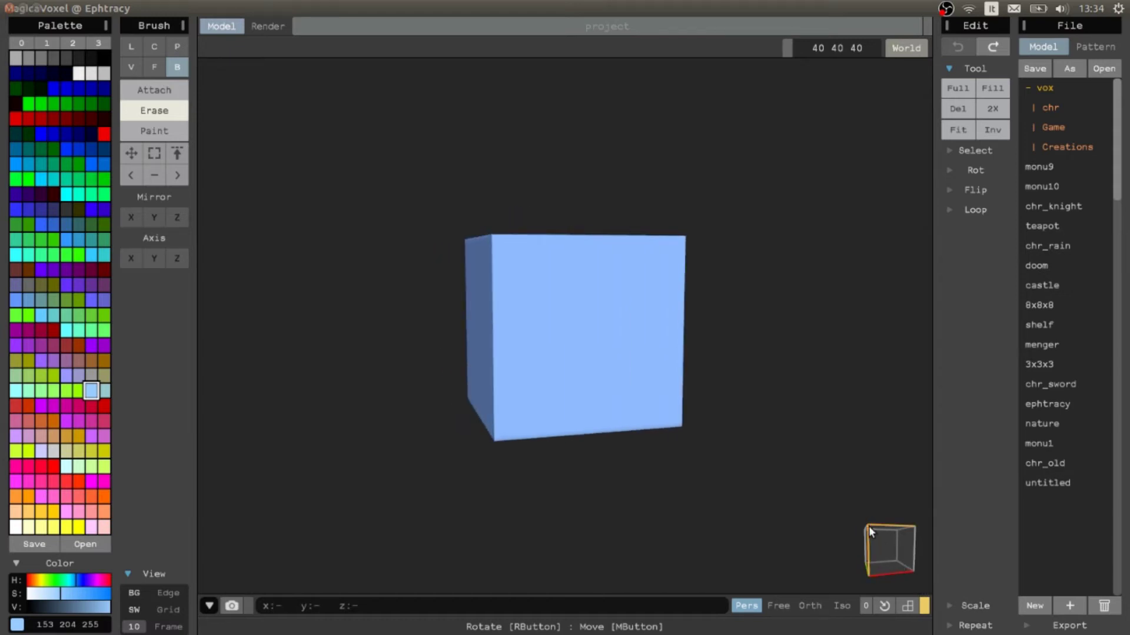
{"action": "left_click", "coordinate": [868, 526]}
{"action": "left_click", "coordinate": [899, 558]}
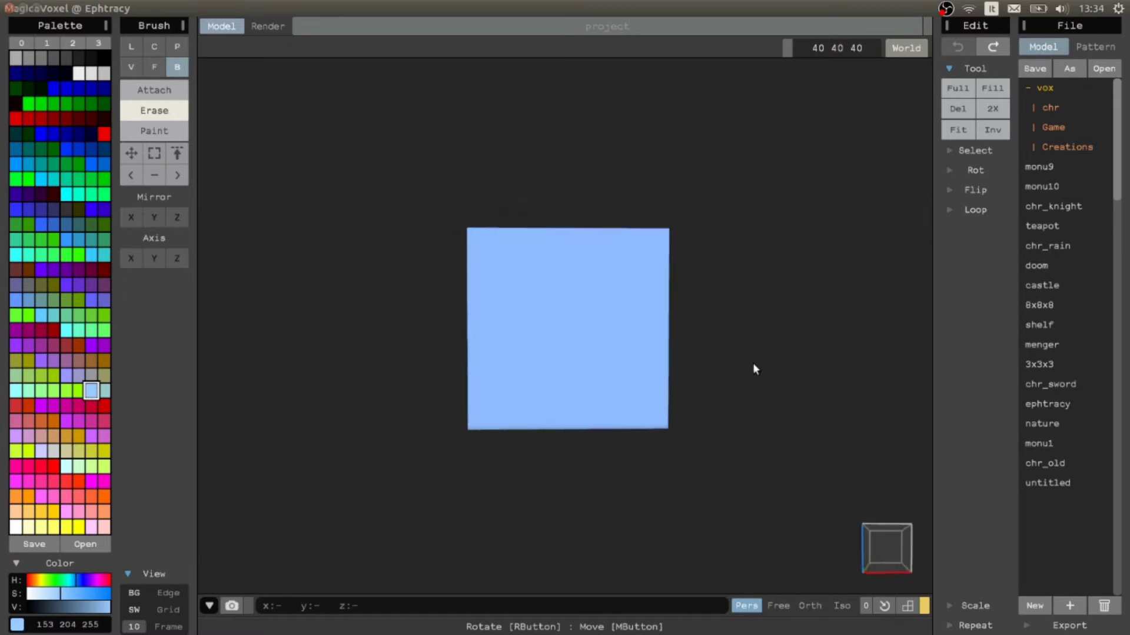
{"action": "right_click_drag", "start_coordinate": [681, 295], "coordinate": [714, 326]}
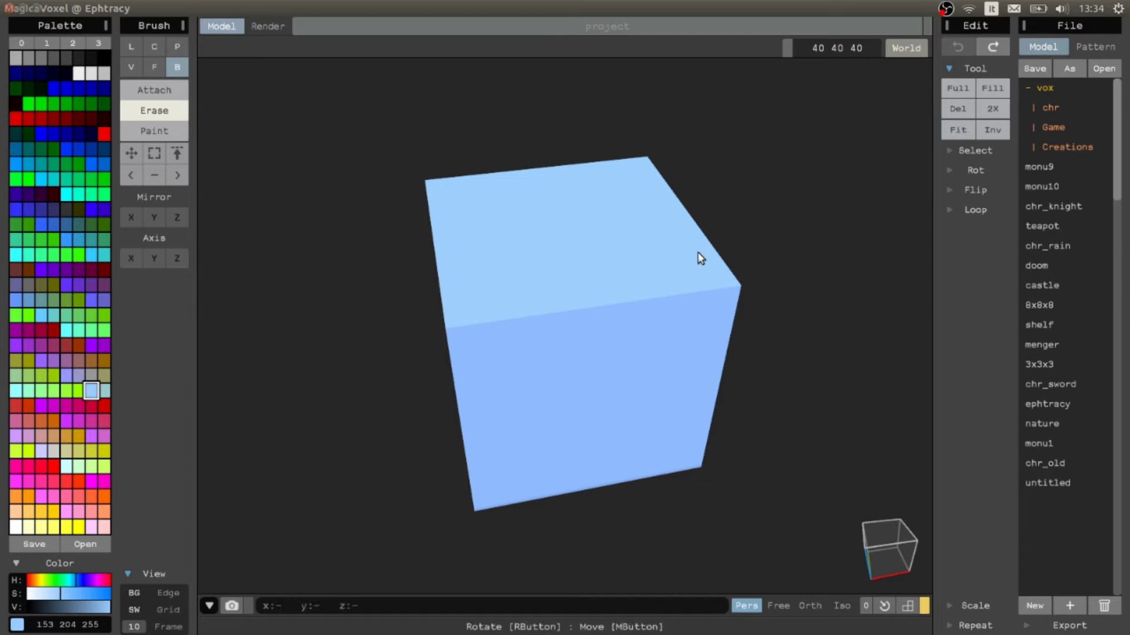
{"action": "right_click_drag", "start_coordinate": [698, 255], "coordinate": [646, 262]}
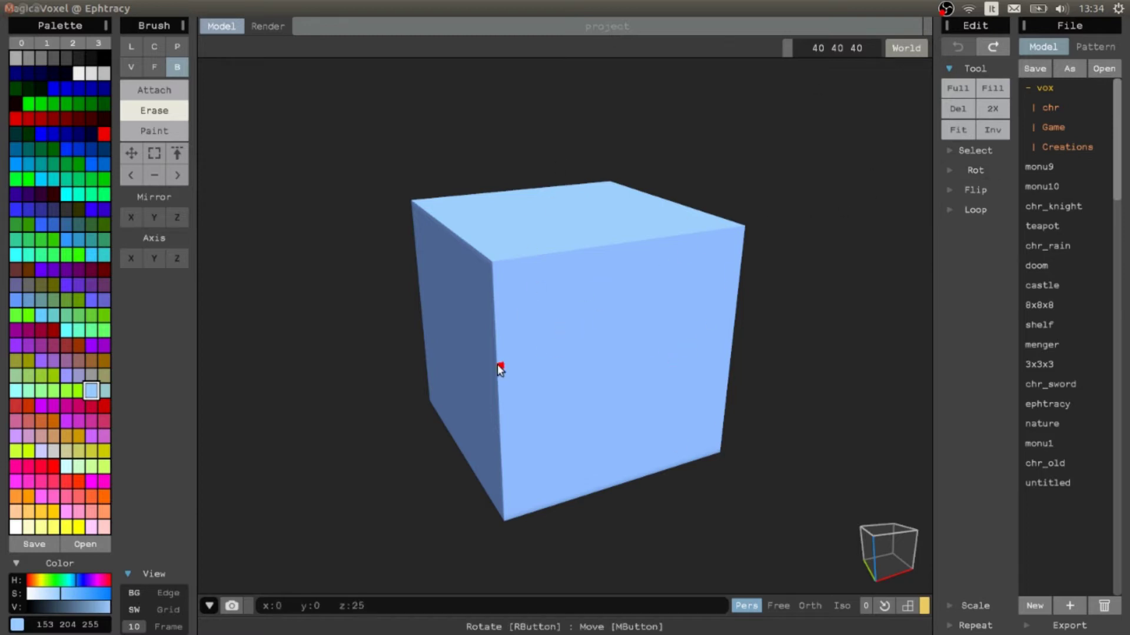
{"action": "right_click_drag", "start_coordinate": [499, 371], "coordinate": [379, 322]}
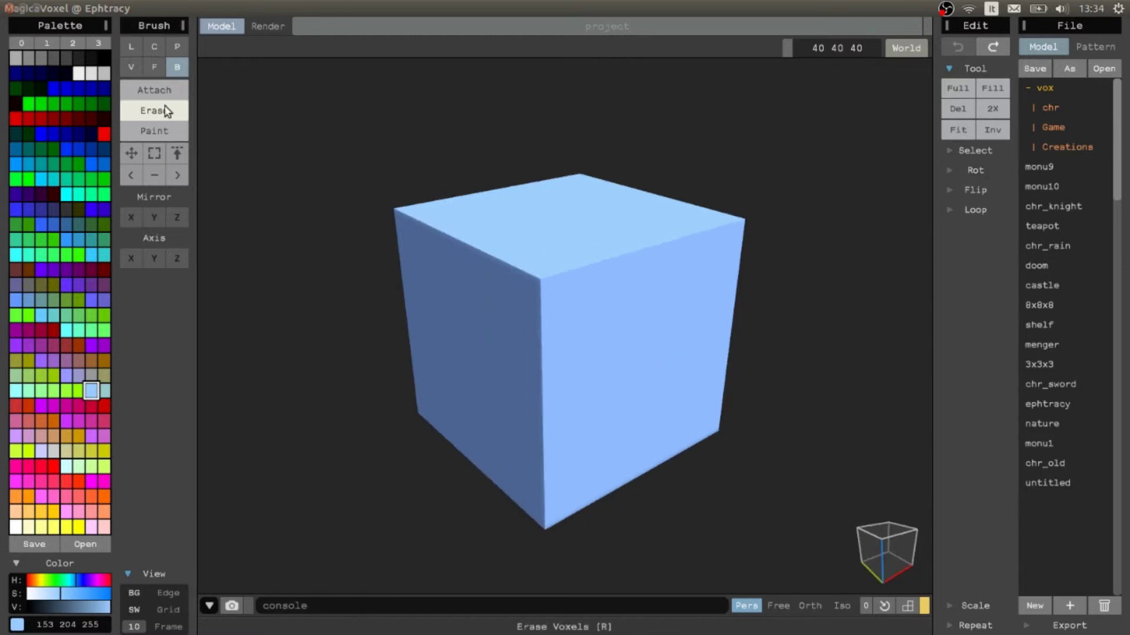
Step: Try erasing a box, a groove and a corner voxel from the cube, undoing each
{"action": "mouse_move", "coordinate": [741, 229]}
{"action": "left_mouse_down"}
{"action": "mouse_move", "coordinate": [643, 282]}
{"action": "mouse_move", "coordinate": [436, 348]}
{"action": "mouse_move", "coordinate": [385, 409]}
{"action": "mouse_move", "coordinate": [376, 440]}
{"action": "mouse_move", "coordinate": [553, 175]}
{"action": "mouse_move", "coordinate": [599, 142]}
{"action": "left_mouse_up"}
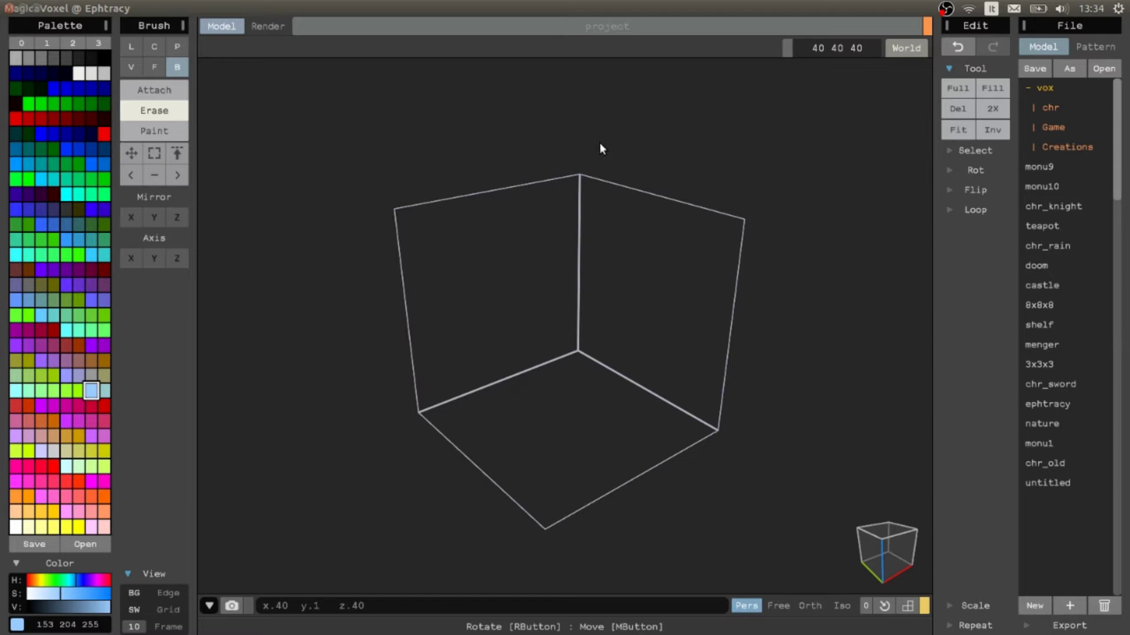
{"action": "key", "text": "ctrl+z"}
{"action": "right_click_drag", "start_coordinate": [340, 369], "coordinate": [475, 421]}
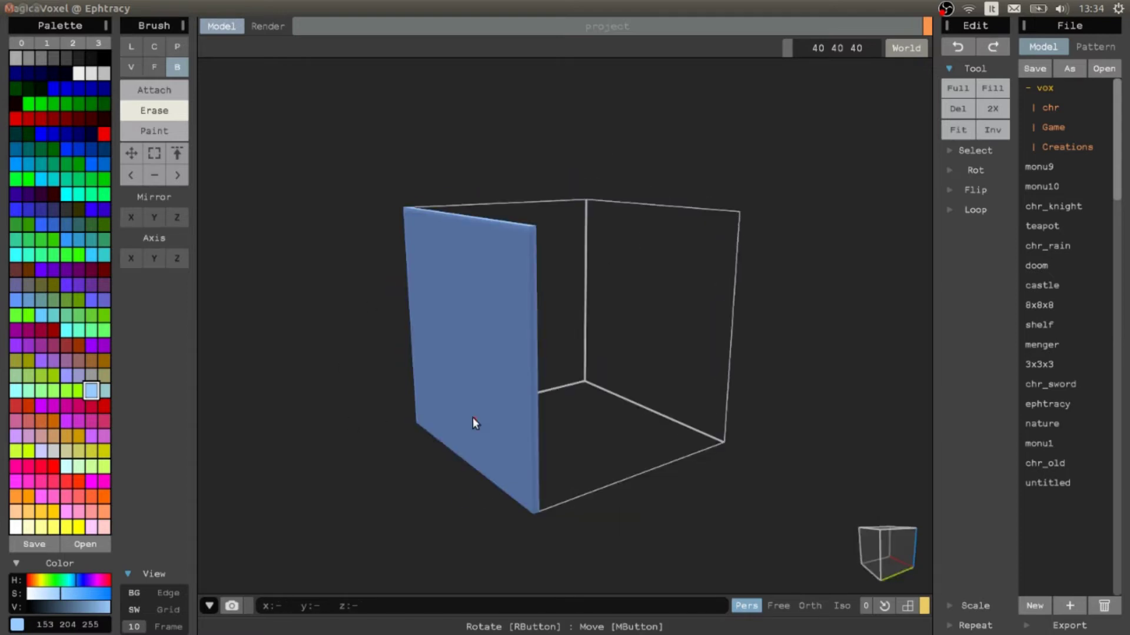
{"action": "right_click_drag", "start_coordinate": [603, 369], "coordinate": [546, 355]}
{"action": "key", "text": "ctrl+z"}
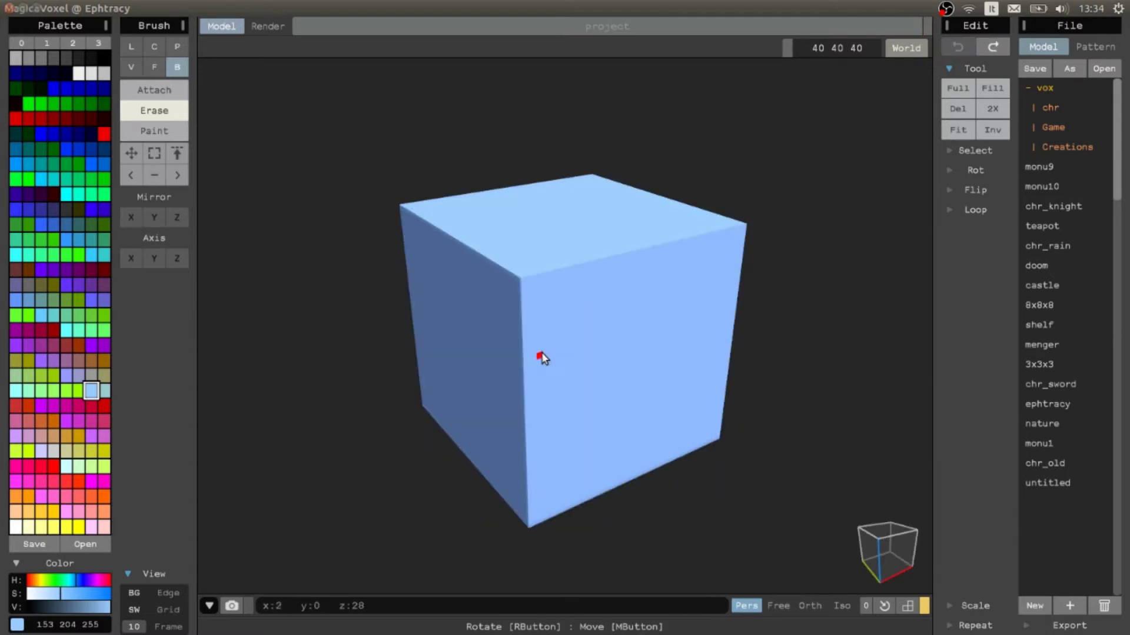
{"action": "mouse_move", "coordinate": [742, 226]}
{"action": "left_mouse_down"}
{"action": "mouse_move", "coordinate": [449, 360]}
{"action": "mouse_move", "coordinate": [388, 423]}
{"action": "left_mouse_up"}
{"action": "key", "text": "ctrl+z"}
{"action": "right_click_drag", "start_coordinate": [440, 432], "coordinate": [598, 434]}
{"action": "left_click", "coordinate": [707, 194]}
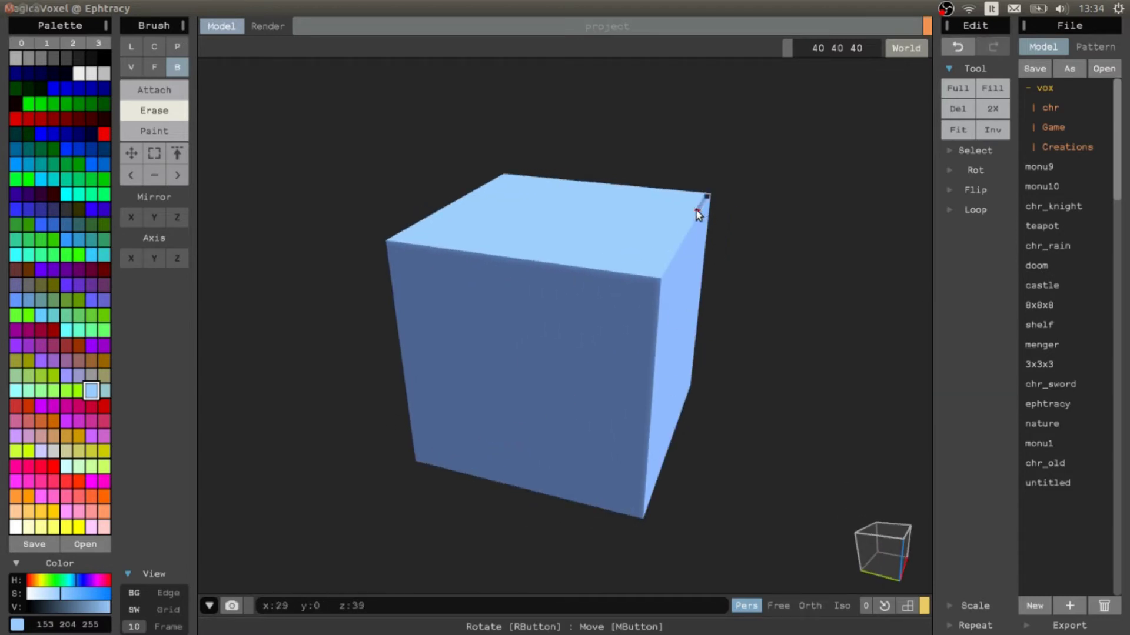
{"action": "key", "text": "ctrl+z"}
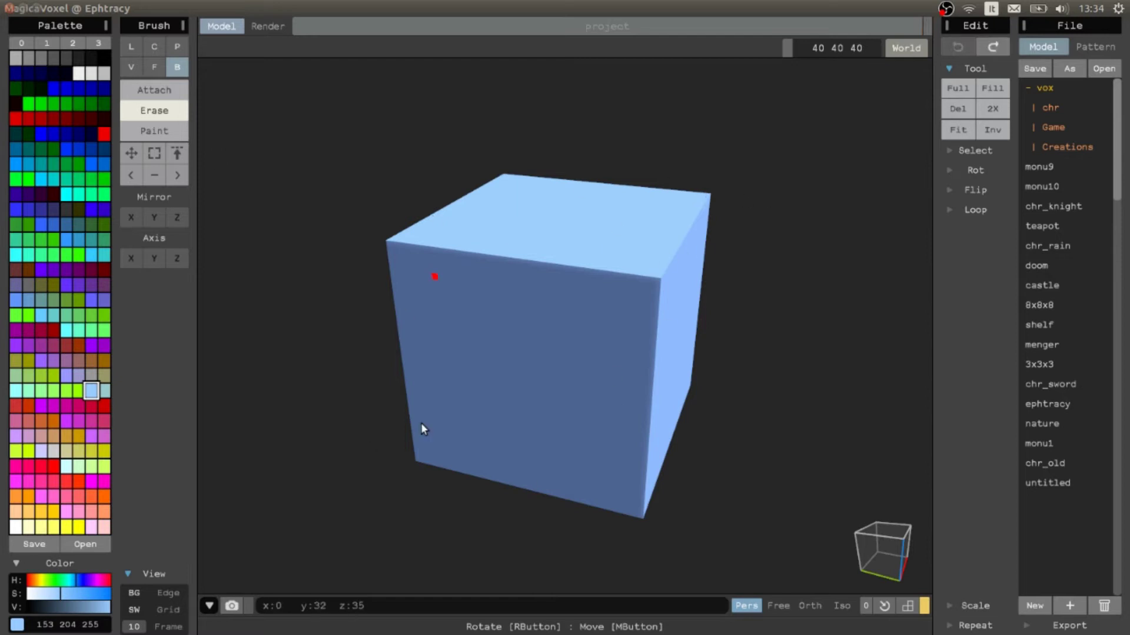
{"action": "mouse_move", "coordinate": [421, 423]}
{"action": "right_mouse_down"}
{"action": "mouse_move", "coordinate": [651, 323]}
{"action": "mouse_move", "coordinate": [785, 199]}
{"action": "right_mouse_up"}
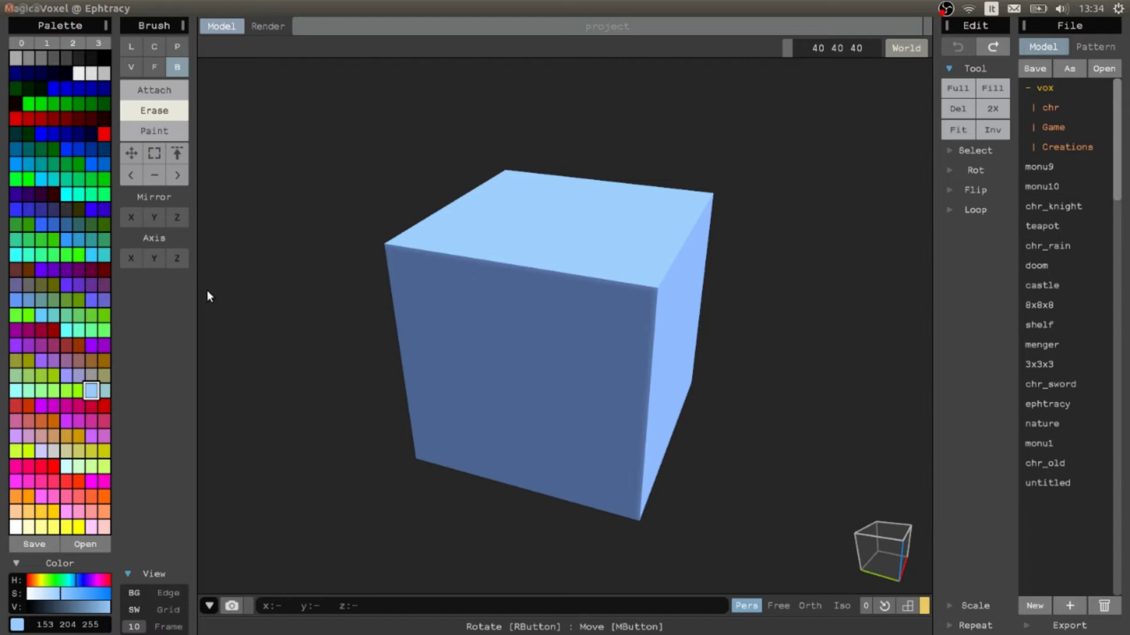
{"action": "right_click_drag", "start_coordinate": [814, 262], "coordinate": [787, 245]}
{"action": "scroll", "coordinate": [783, 250], "scroll_direction": "down", "scroll_amount": 3}
{"action": "scroll", "coordinate": [778, 255], "scroll_direction": "up", "scroll_amount": 3}
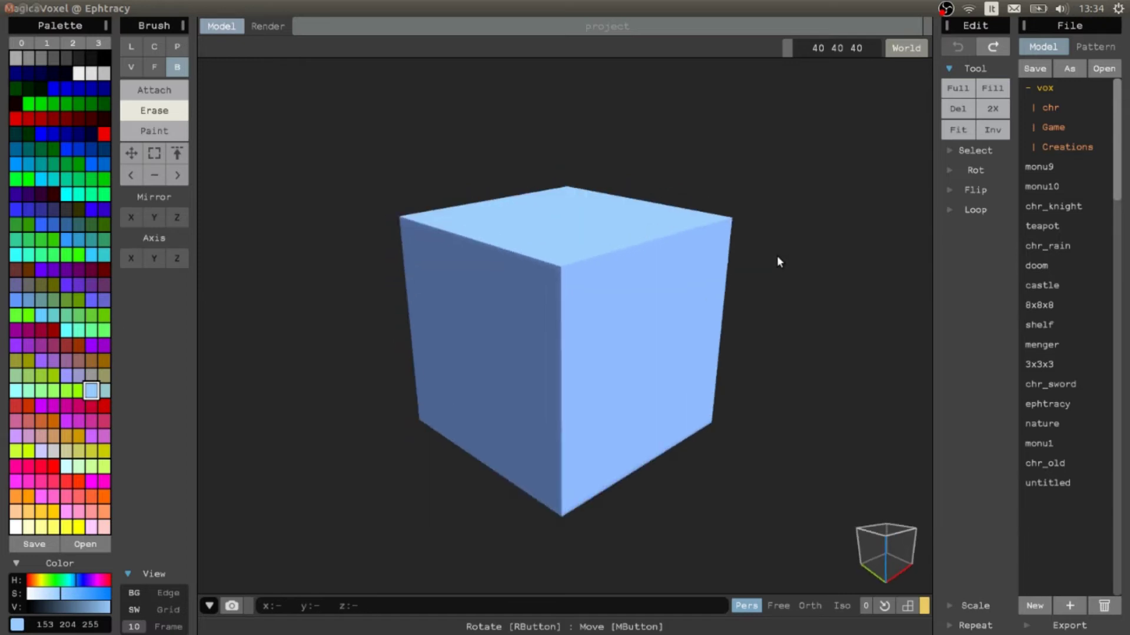
Step: Delete all voxels, leaving an empty 40×40×40 volume
{"action": "left_click", "coordinate": [952, 110]}
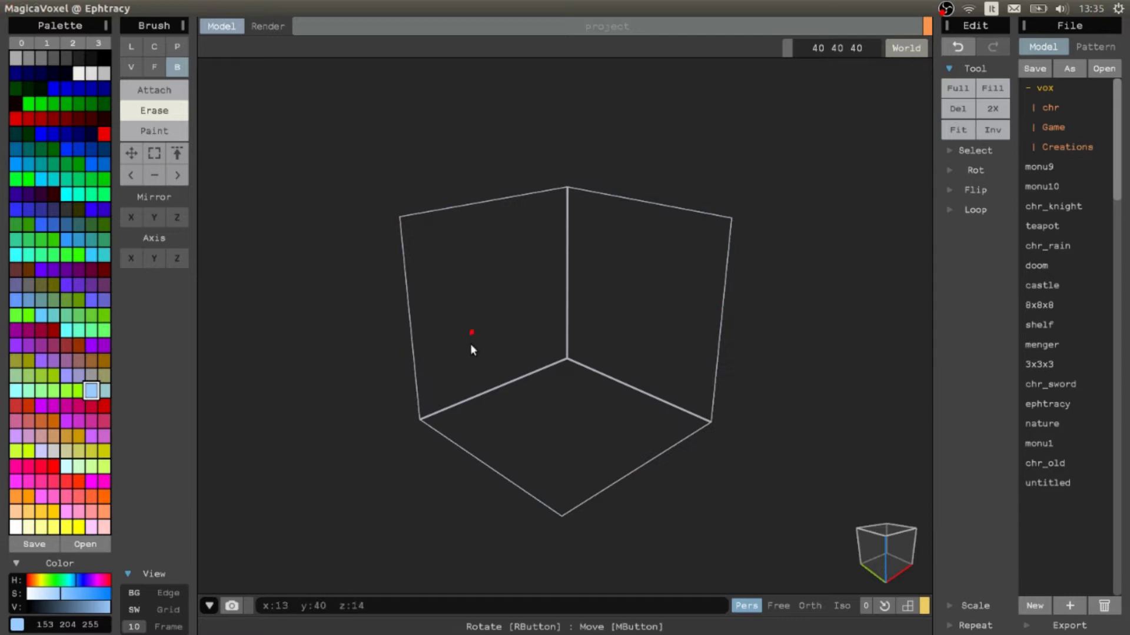
{"action": "scroll", "coordinate": [471, 344], "scroll_direction": "down", "scroll_amount": 2}
{"action": "right_click_drag", "start_coordinate": [470, 344], "coordinate": [560, 373]}
{"action": "scroll", "coordinate": [807, 328], "scroll_direction": "up", "scroll_amount": 2}
{"action": "right_click_drag", "start_coordinate": [807, 327], "coordinate": [825, 300]}
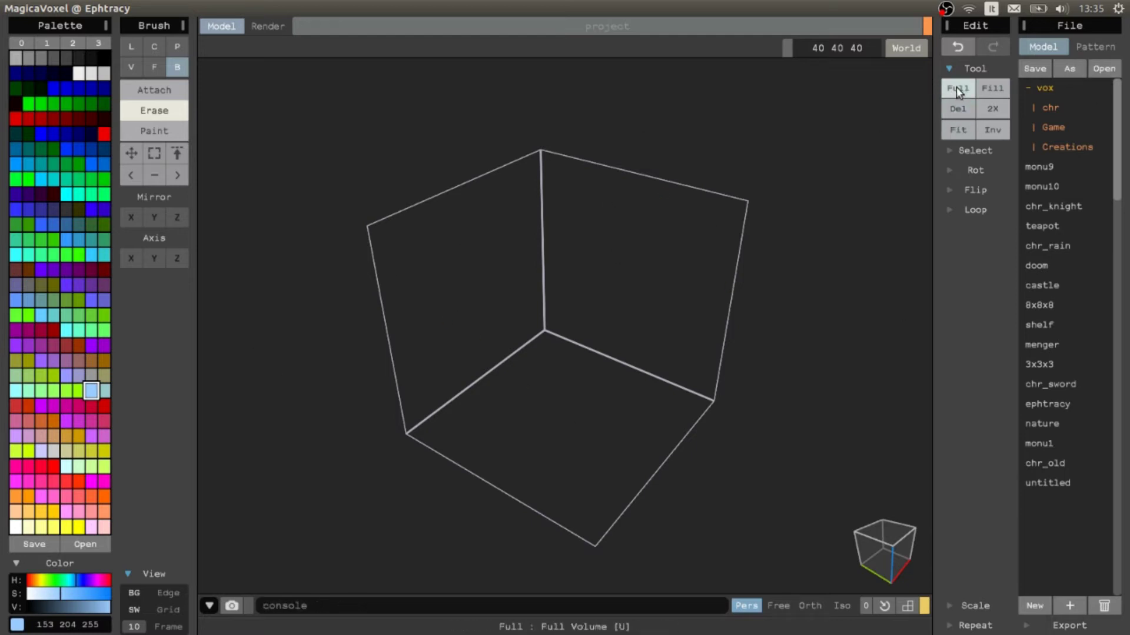
{"action": "right_click_drag", "start_coordinate": [591, 313], "coordinate": [706, 461]}
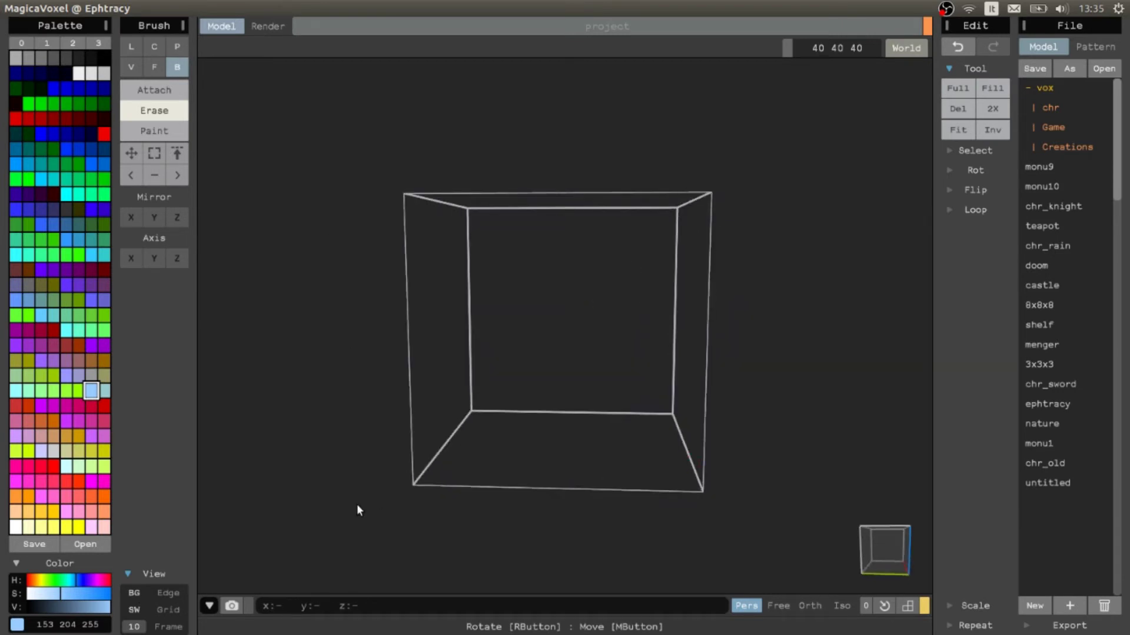
{"action": "right_click_drag", "start_coordinate": [665, 292], "coordinate": [731, 249]}
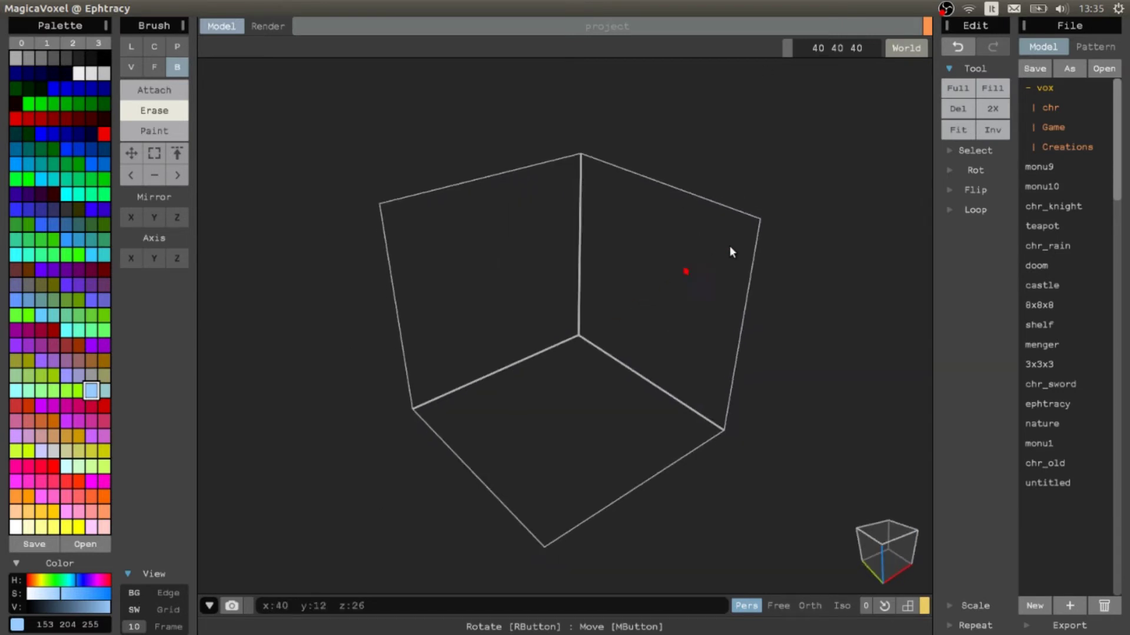
Step: Fill the volume with dark red (102 51 51) after undoing a trial blue fill
{"action": "left_click", "coordinate": [958, 88]}
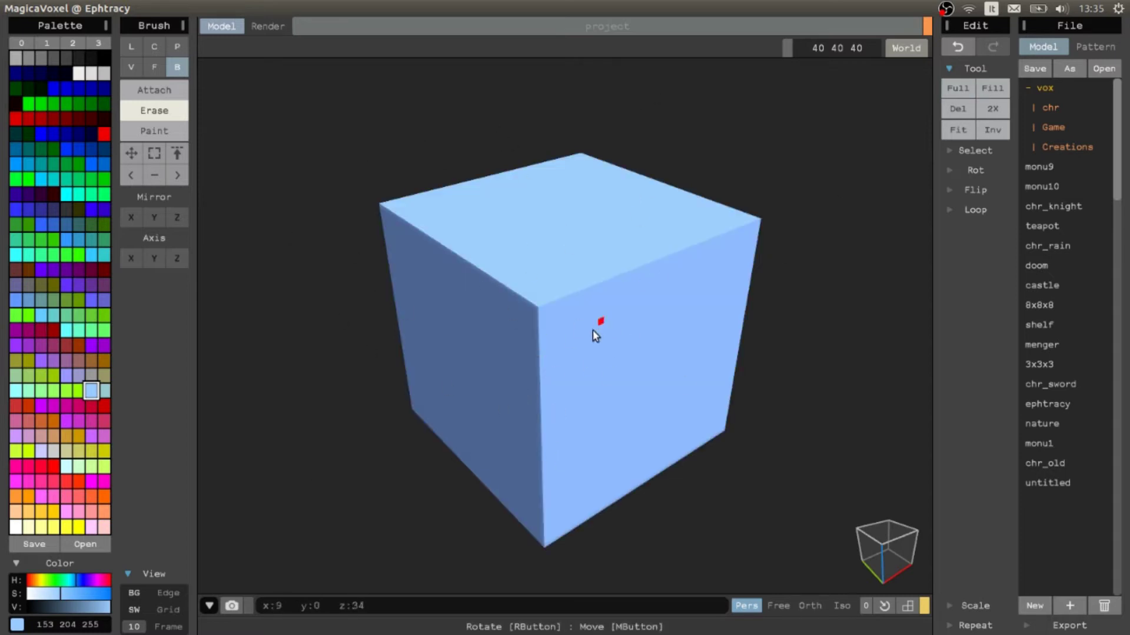
{"action": "key", "text": "ctrl+z"}
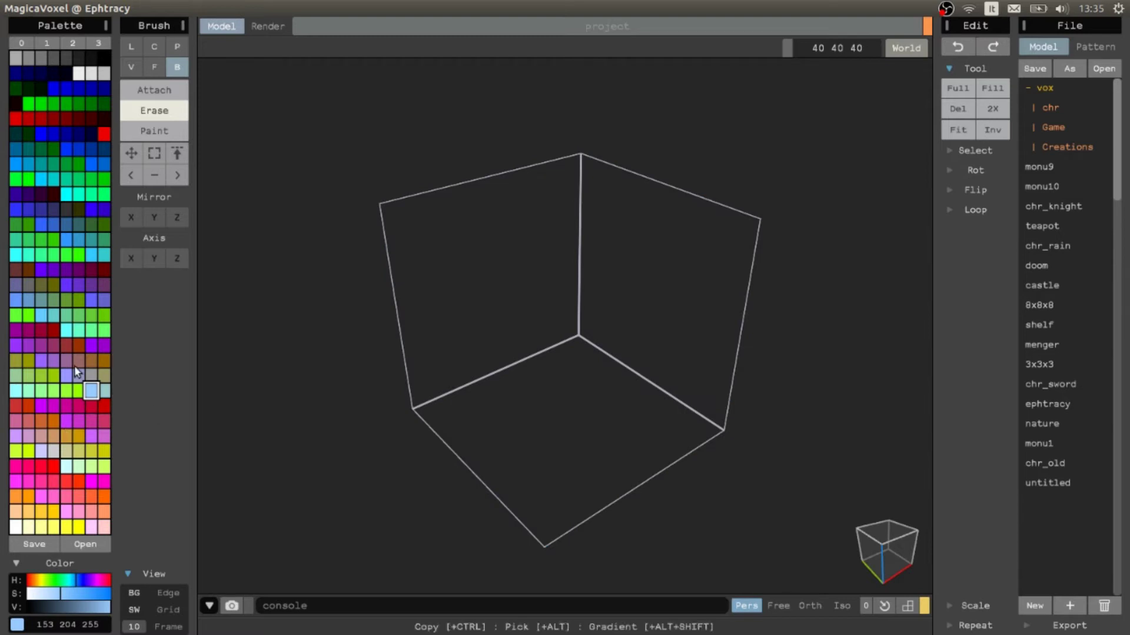
{"action": "left_click", "coordinate": [14, 267]}
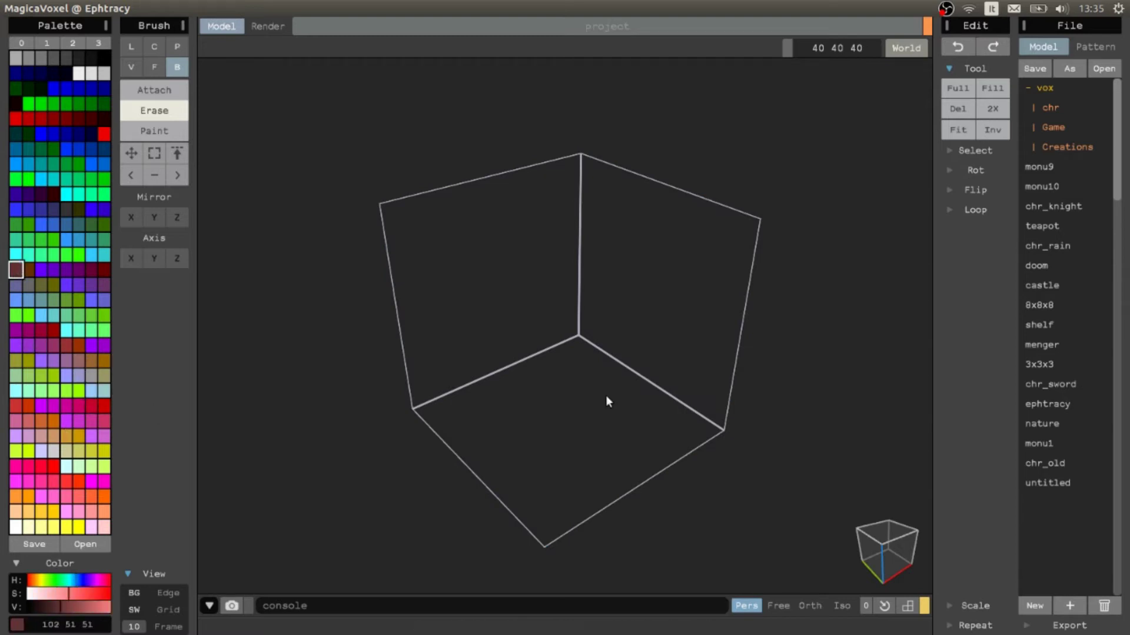
{"action": "left_click", "coordinate": [957, 88]}
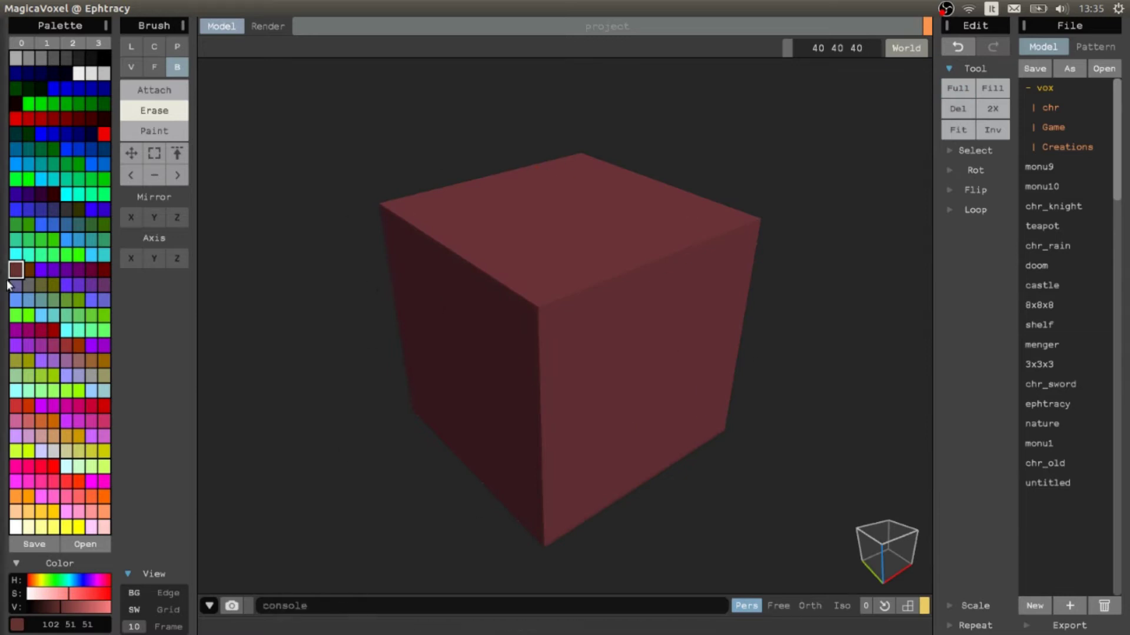
{"action": "right_click_drag", "start_coordinate": [682, 338], "coordinate": [776, 283]}
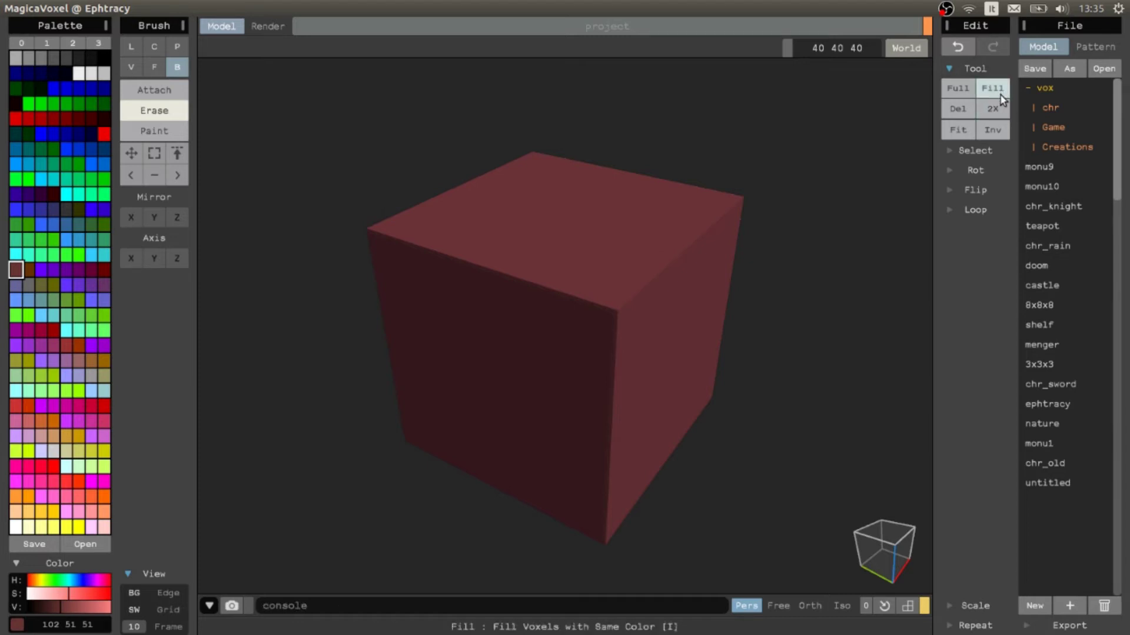
Step: Box-select an inner corner region, paint it bright red (221 0 0), then undo
{"action": "left_click", "coordinate": [154, 159]}
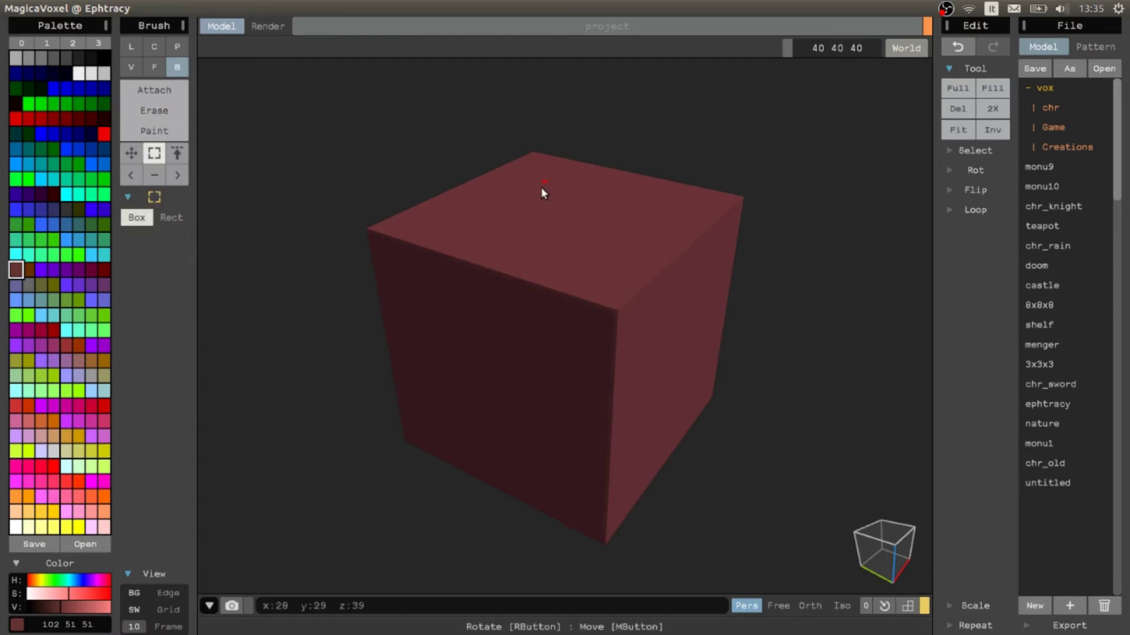
{"action": "mouse_move", "coordinate": [542, 189]}
{"action": "left_mouse_down"}
{"action": "mouse_move", "coordinate": [648, 400]}
{"action": "mouse_move", "coordinate": [612, 444]}
{"action": "left_mouse_up"}
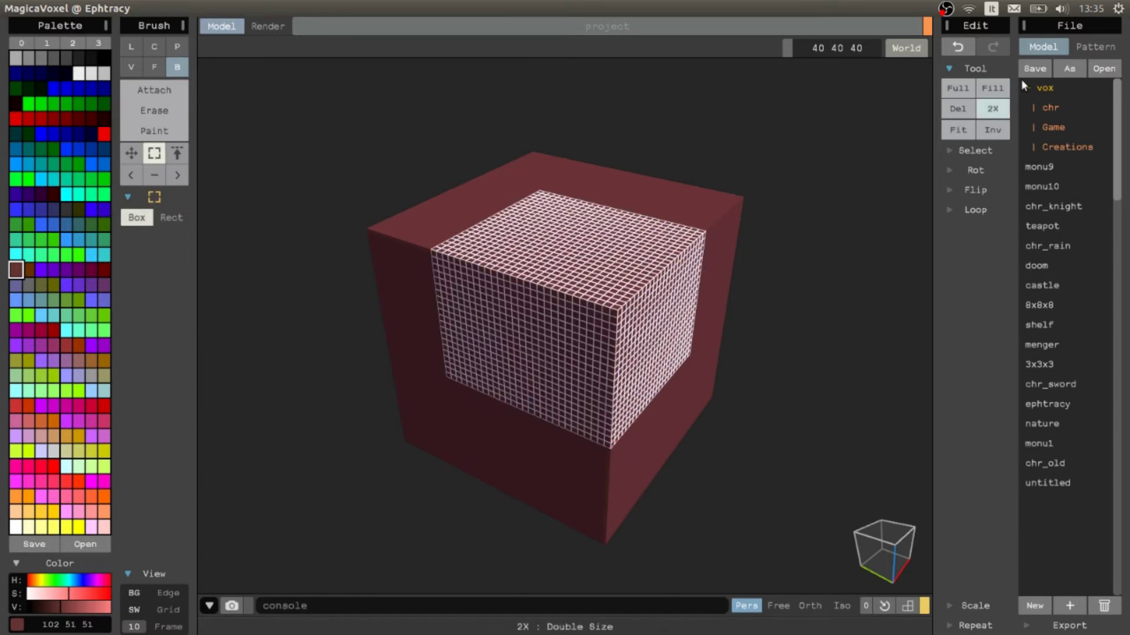
{"action": "left_click", "coordinate": [17, 120]}
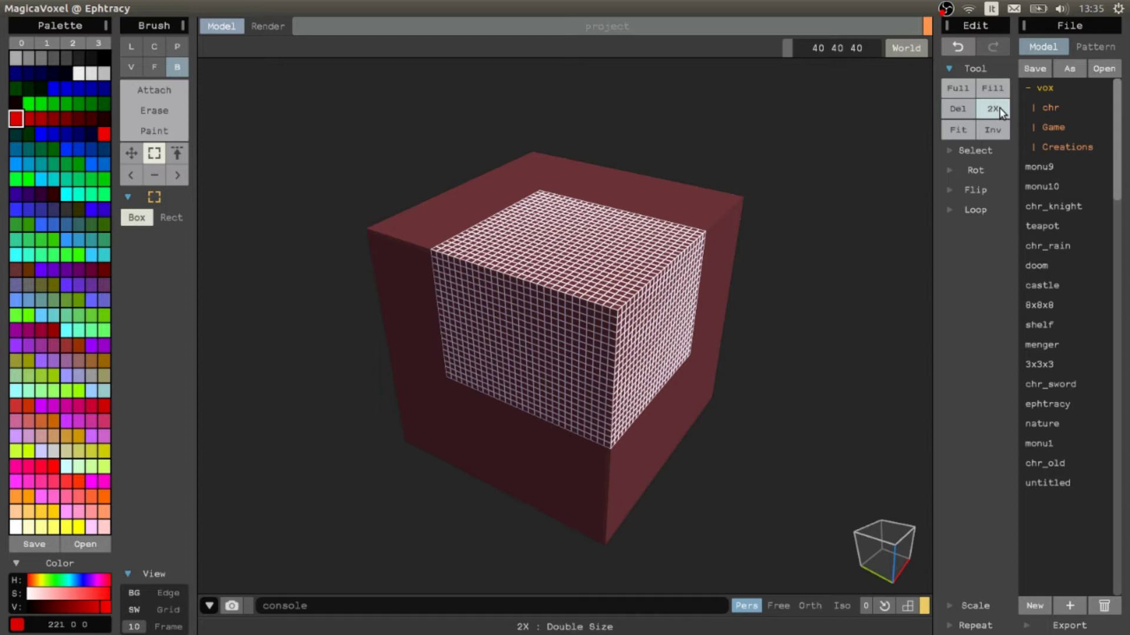
{"action": "left_click", "coordinate": [992, 88]}
{"action": "left_click", "coordinate": [799, 243]}
{"action": "right_click_drag", "start_coordinate": [799, 244], "coordinate": [618, 254]}
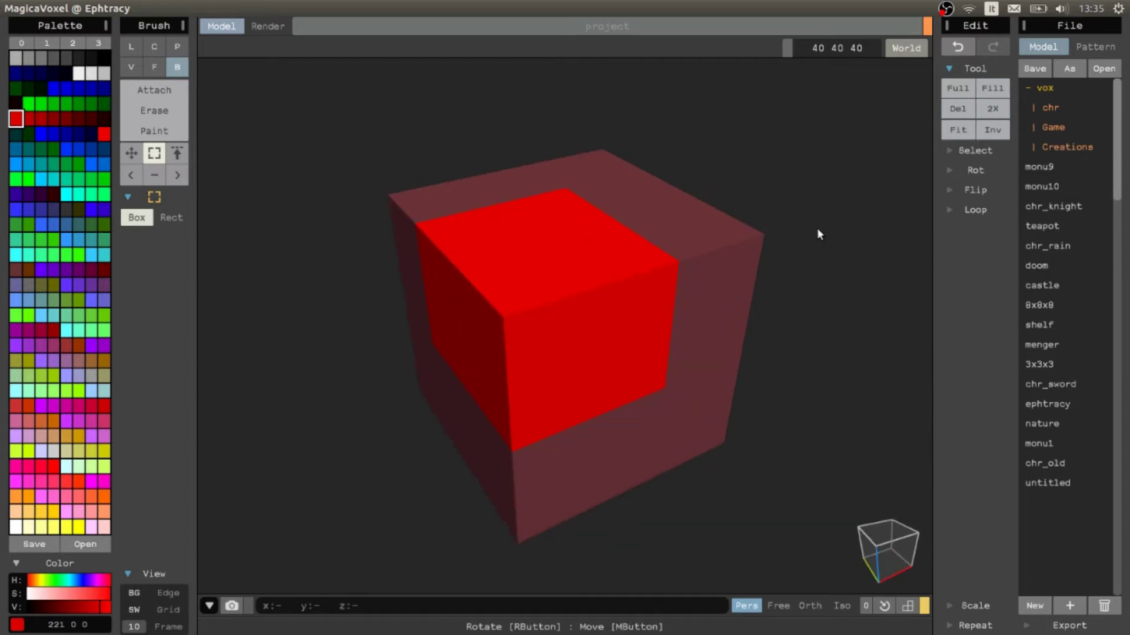
{"action": "key", "text": "ctrl+z"}
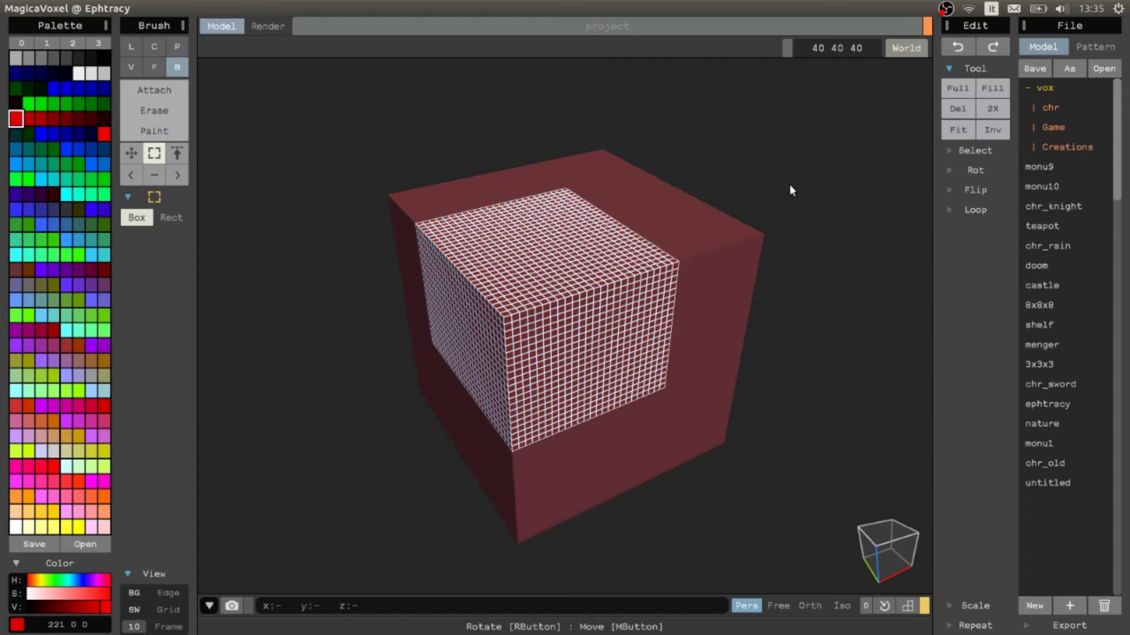
Step: Clear the selection and fill the whole cube with pure white (255 255 255)
{"action": "left_click", "coordinate": [789, 186]}
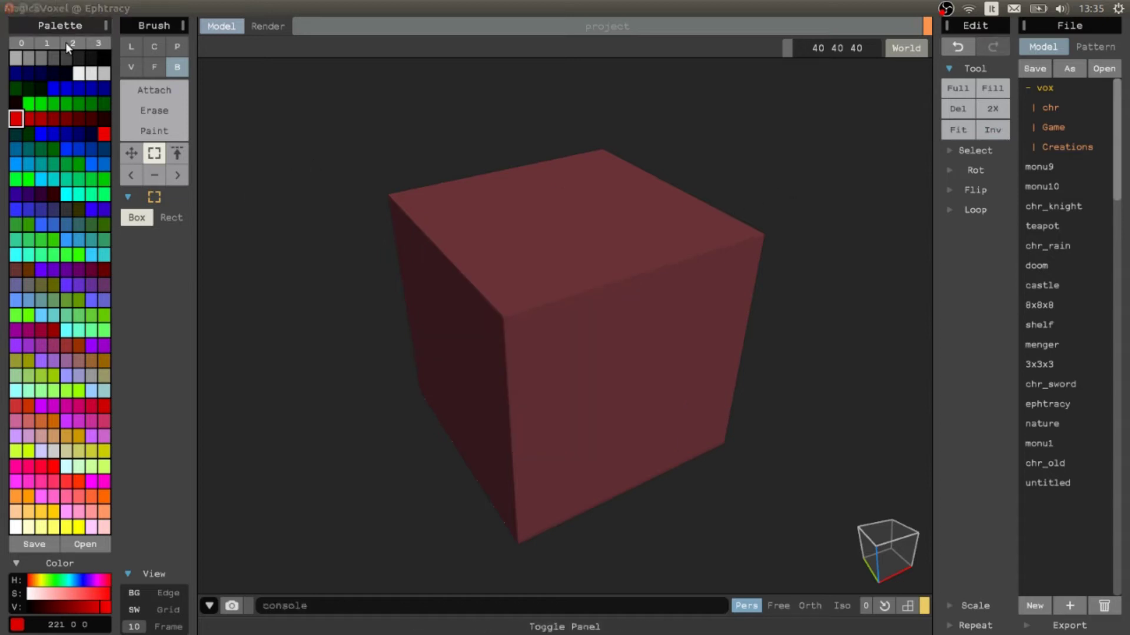
{"action": "left_click", "coordinate": [80, 75]}
{"action": "left_click", "coordinate": [15, 526]}
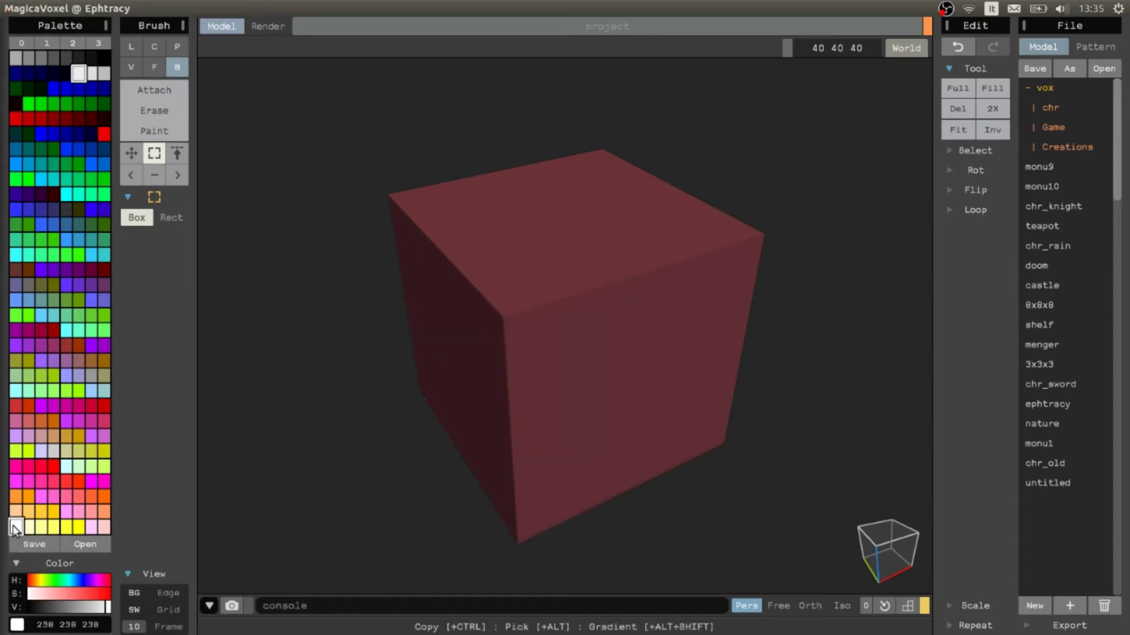
{"action": "left_click", "coordinate": [992, 89]}
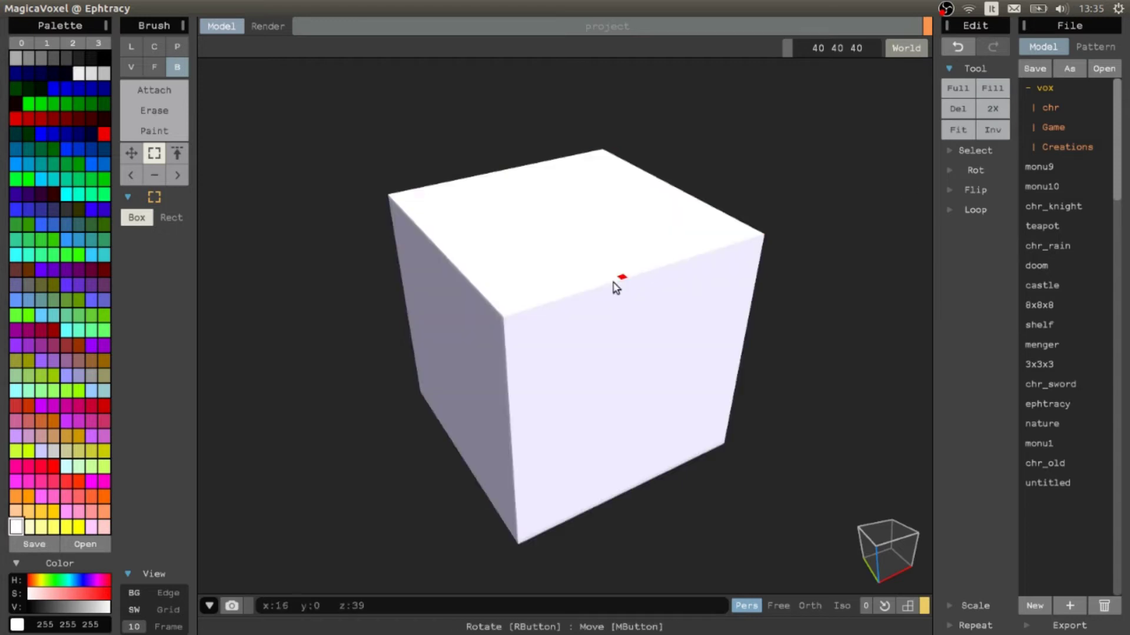
{"action": "right_click_drag", "start_coordinate": [492, 247], "coordinate": [718, 201]}
Step: Use 2X to enlarge the white cube from 40×40×40 to 80×80×80
{"action": "scroll", "coordinate": [715, 202], "scroll_direction": "up", "scroll_amount": 4}
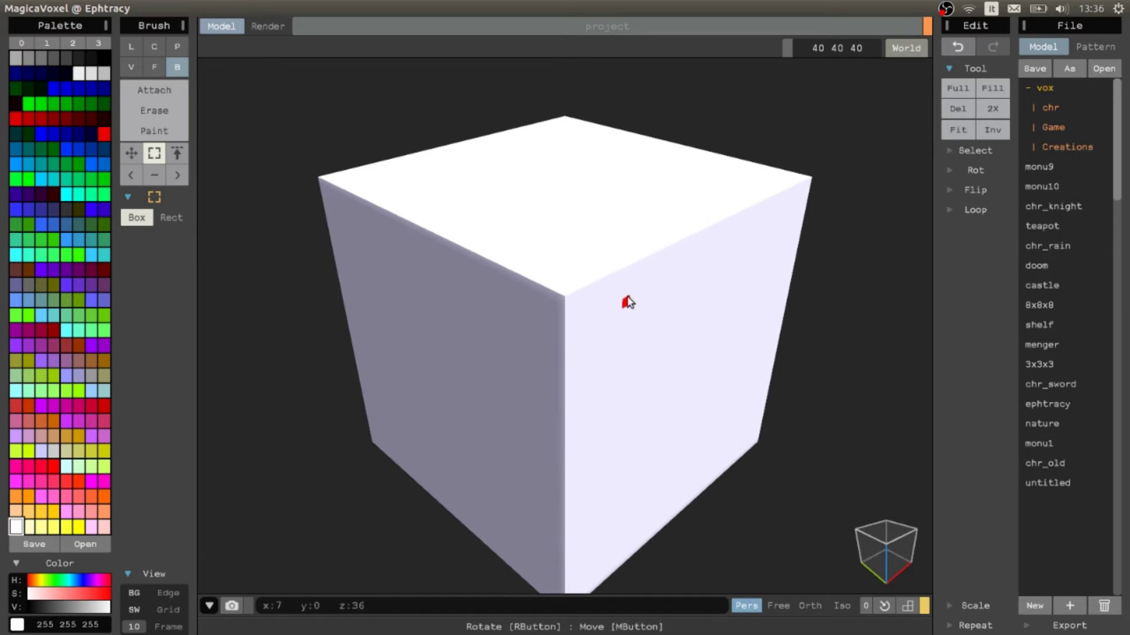
{"action": "scroll", "coordinate": [613, 303], "scroll_direction": "down", "scroll_amount": 2}
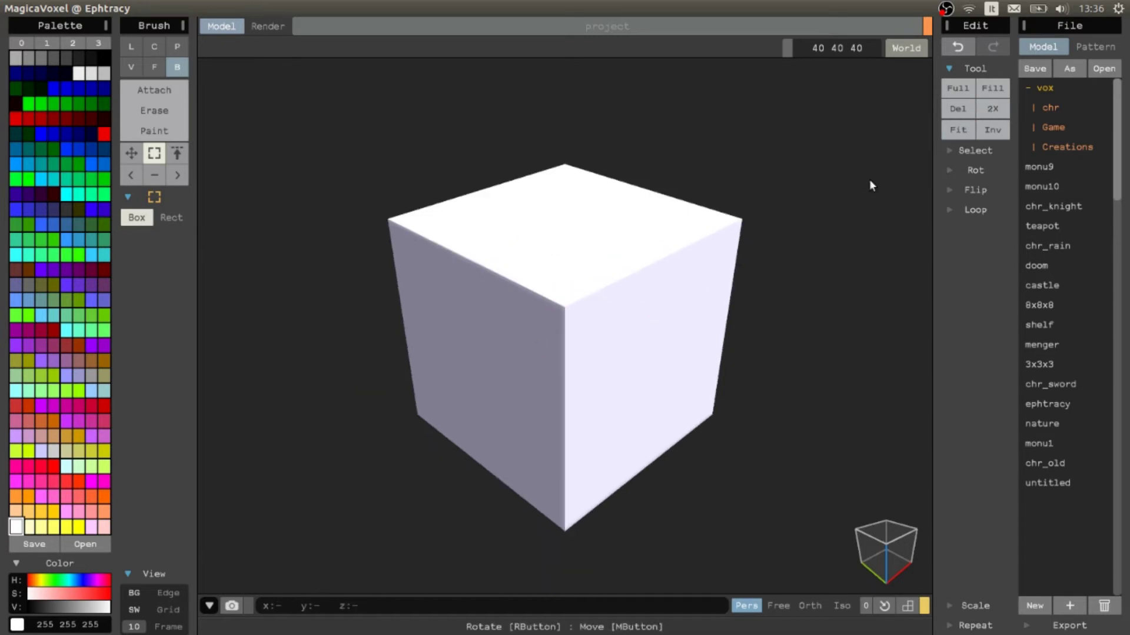
{"action": "left_click", "coordinate": [992, 108]}
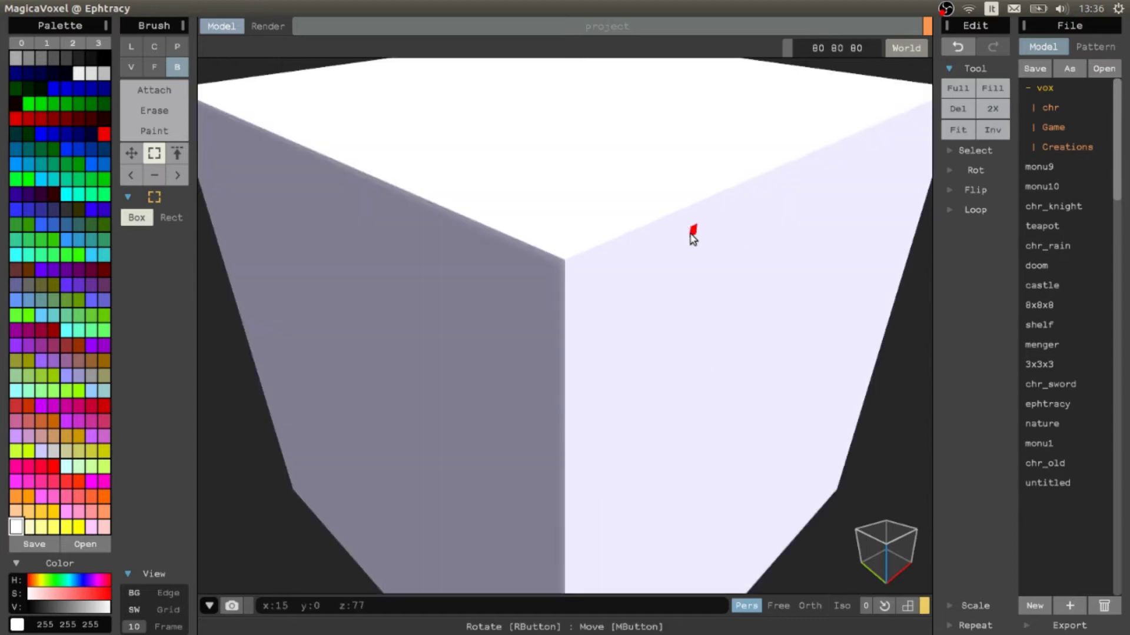
{"action": "scroll", "coordinate": [688, 232], "scroll_direction": "down", "scroll_amount": 5}
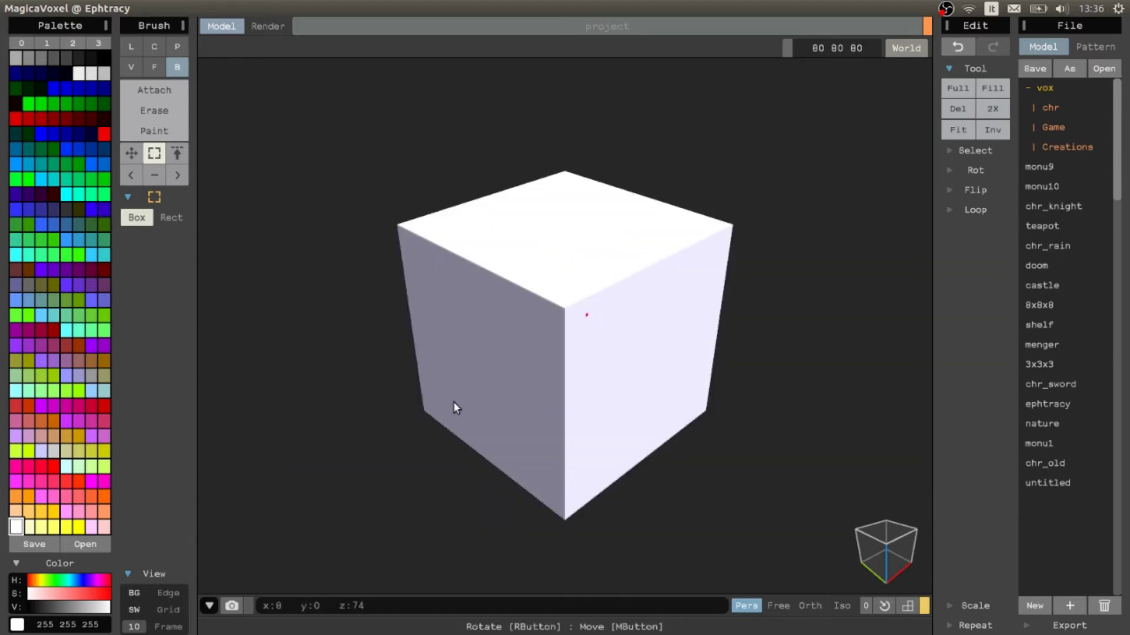
{"action": "right_click_drag", "start_coordinate": [453, 408], "coordinate": [447, 386]}
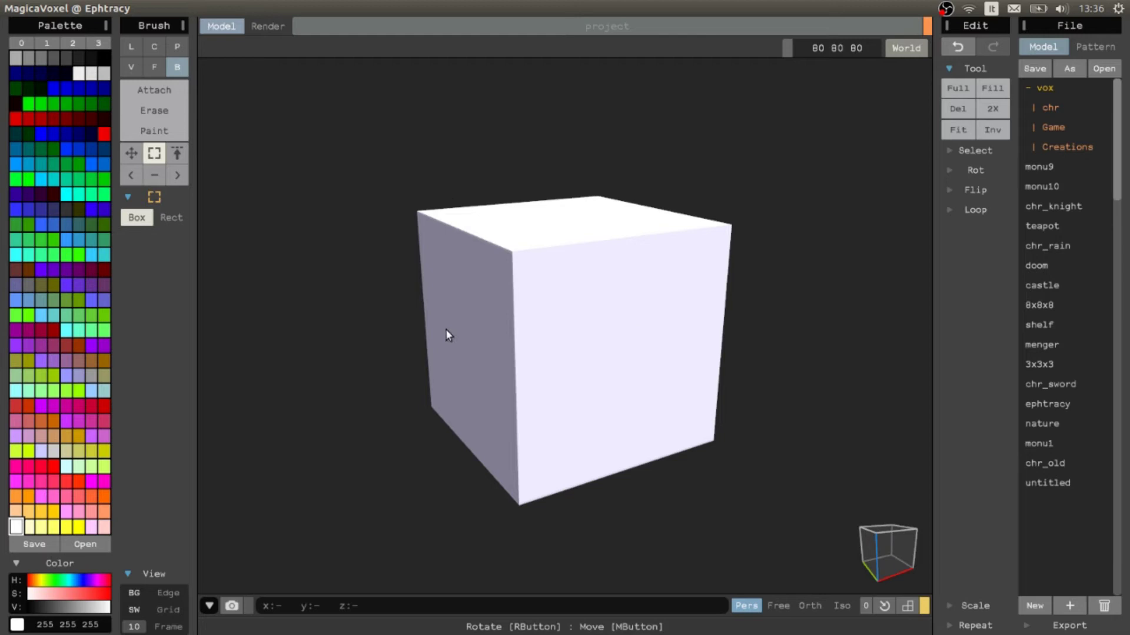
Step: Undo the doubling and resize the model space to 80 120 40
{"action": "right_click_drag", "start_coordinate": [447, 333], "coordinate": [550, 282]}
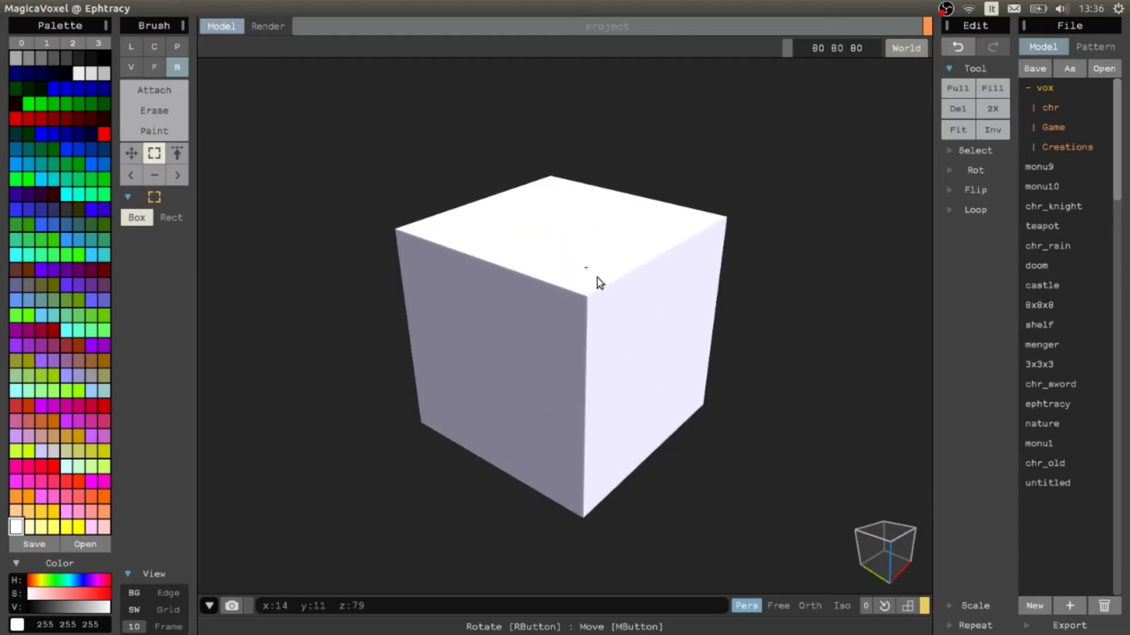
{"action": "scroll", "coordinate": [598, 282], "scroll_direction": "up", "scroll_amount": 3}
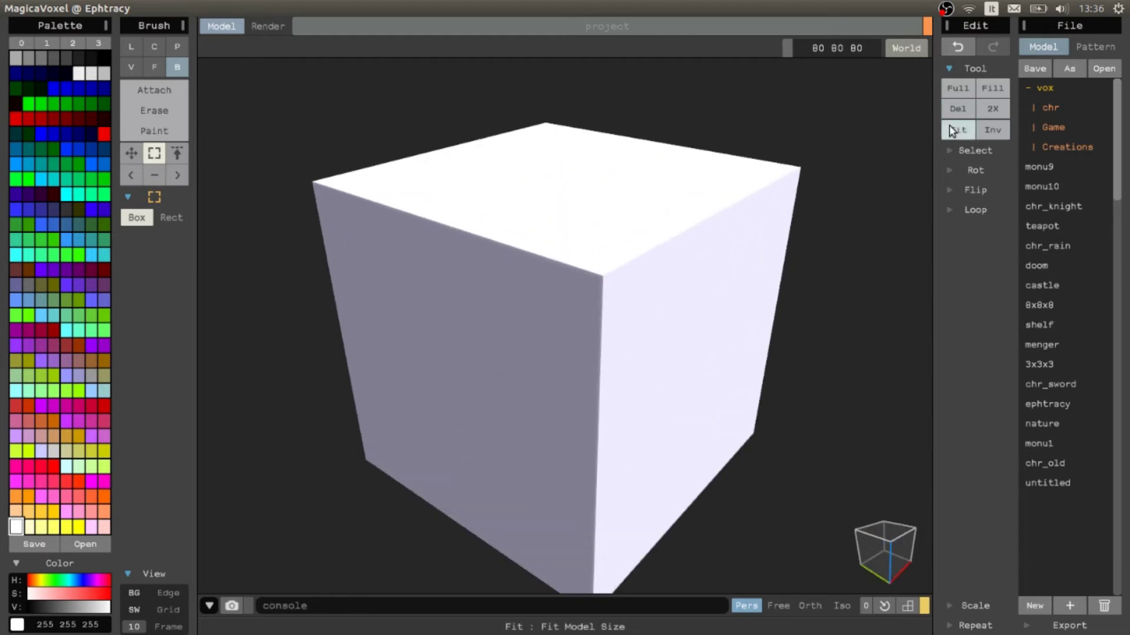
{"action": "key", "text": "ctrl+z"}
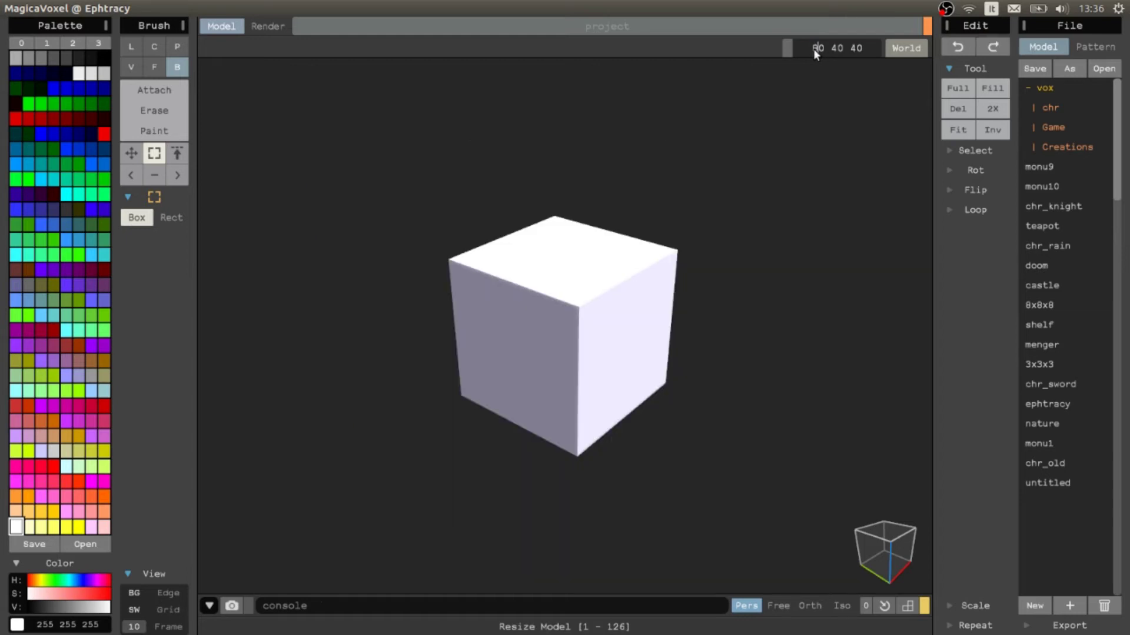
{"action": "type", "text": "8"}
{"action": "key", "text": "Return"}
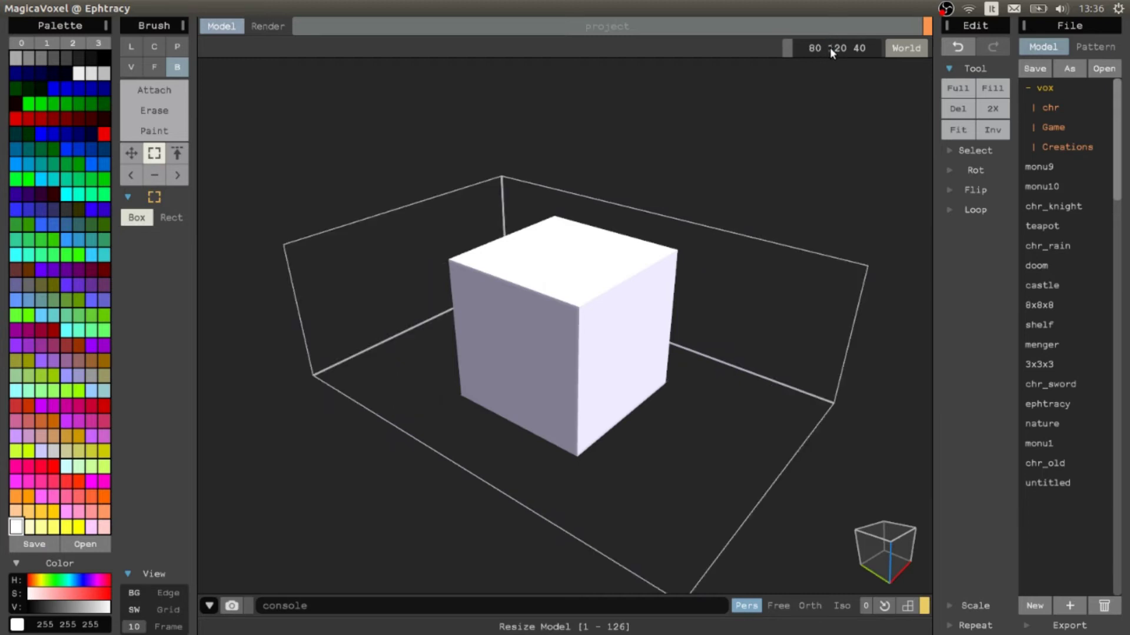
Step: Fit the model space back around the 40-voxel white cube
{"action": "right_click_drag", "start_coordinate": [583, 412], "coordinate": [726, 532]}
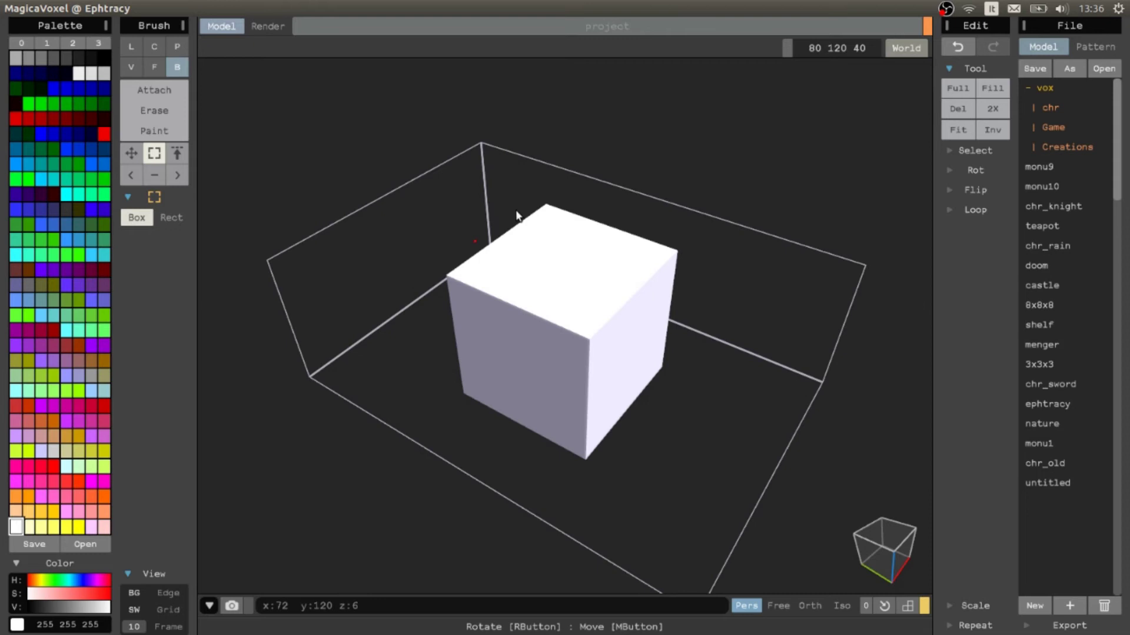
{"action": "left_click", "coordinate": [964, 123]}
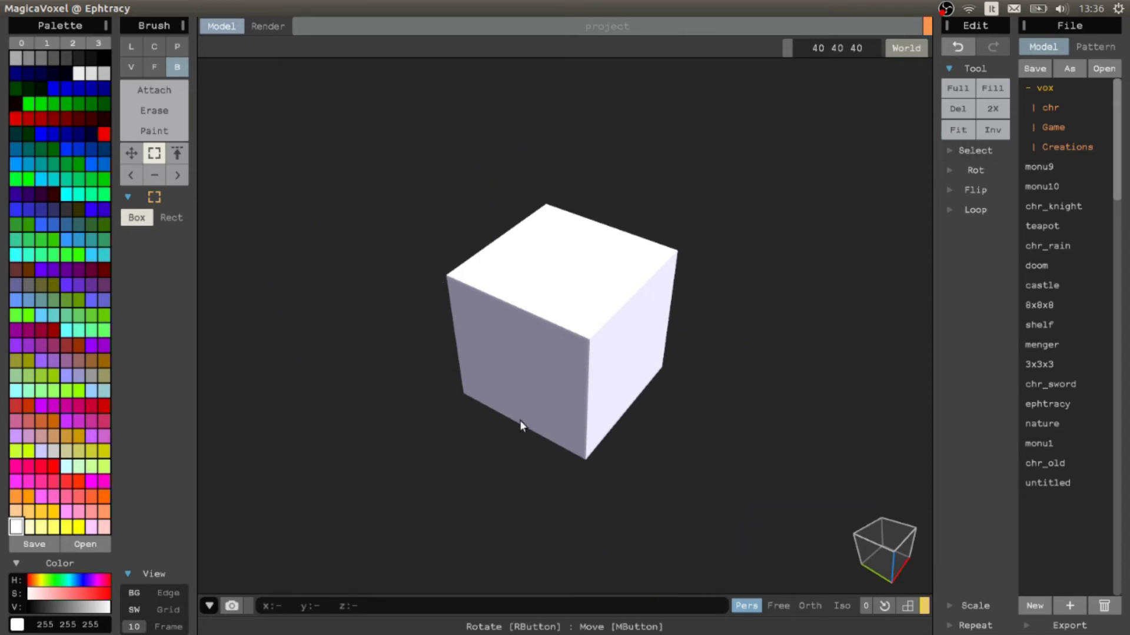
{"action": "right_click_drag", "start_coordinate": [663, 356], "coordinate": [653, 333]}
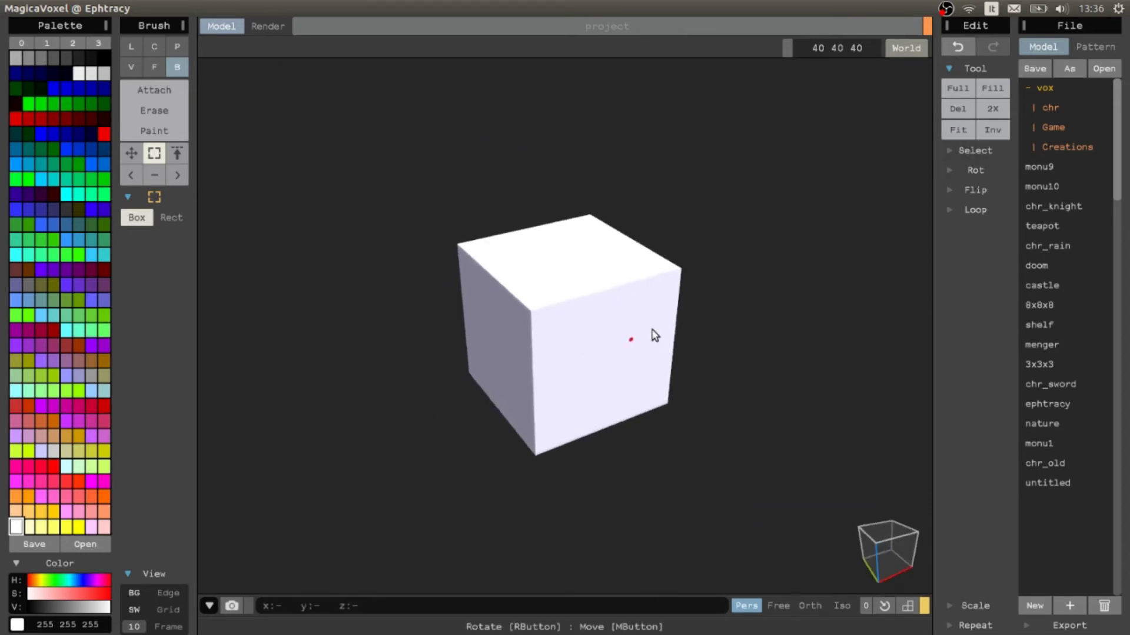
{"action": "scroll", "coordinate": [656, 333], "scroll_direction": "up", "scroll_amount": 3}
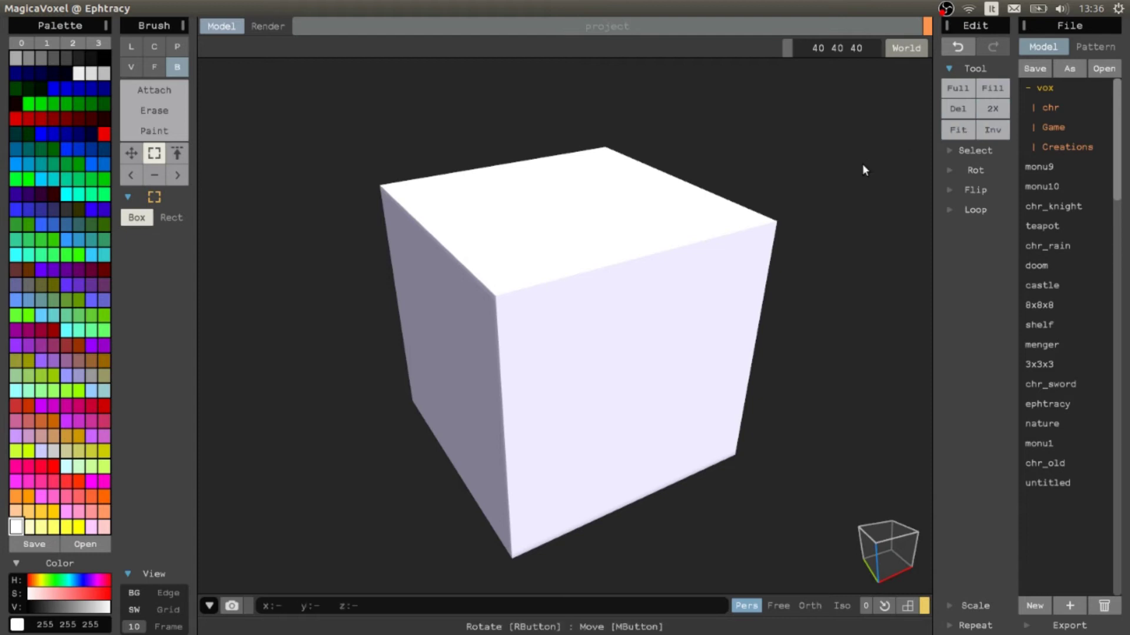
Step: Undo the Fit to restore the 80 120 40 model space
{"action": "key", "text": "ctrl+z"}
{"action": "scroll", "coordinate": [626, 353], "scroll_direction": "down", "scroll_amount": 4}
{"action": "right_click_drag", "start_coordinate": [588, 449], "coordinate": [644, 474]}
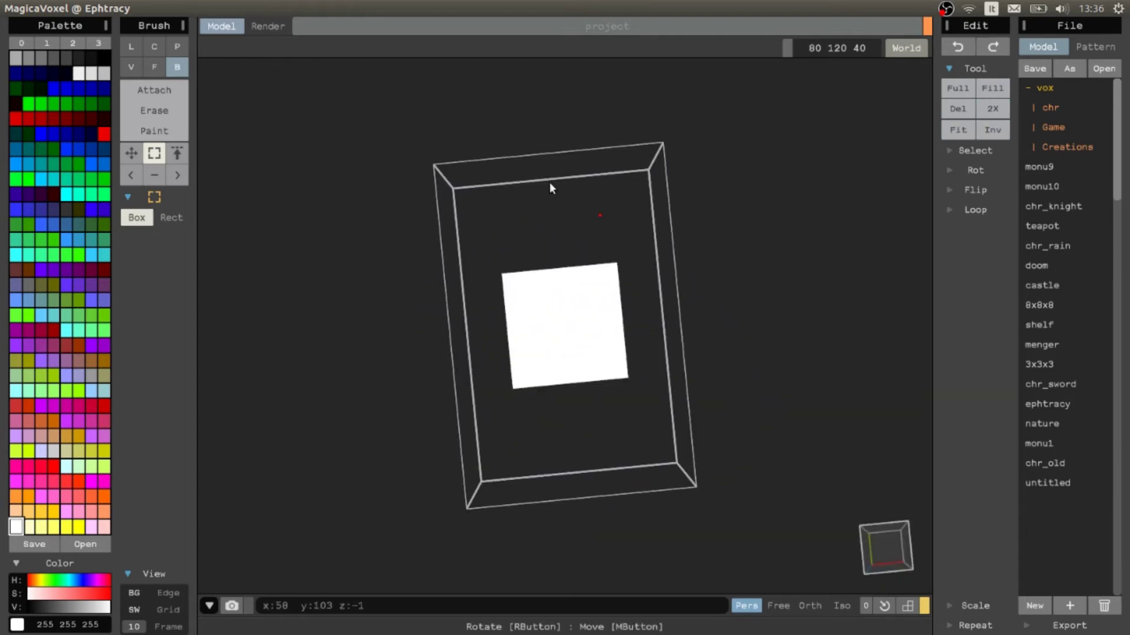
{"action": "right_click_drag", "start_coordinate": [704, 351], "coordinate": [601, 291]}
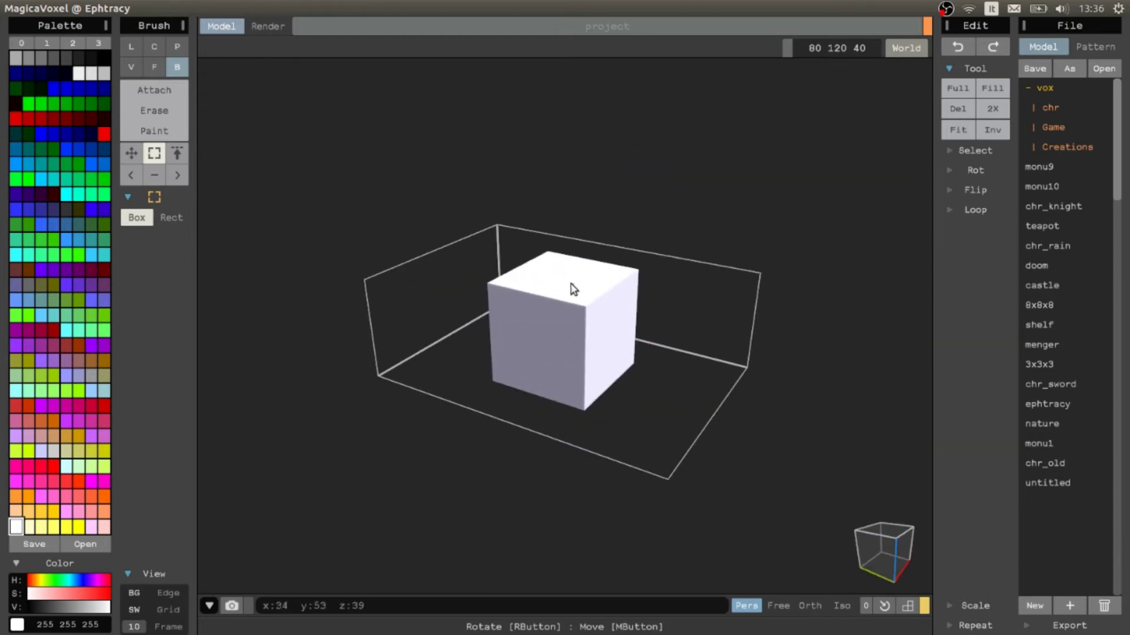
{"action": "right_click_drag", "start_coordinate": [670, 327], "coordinate": [654, 337]}
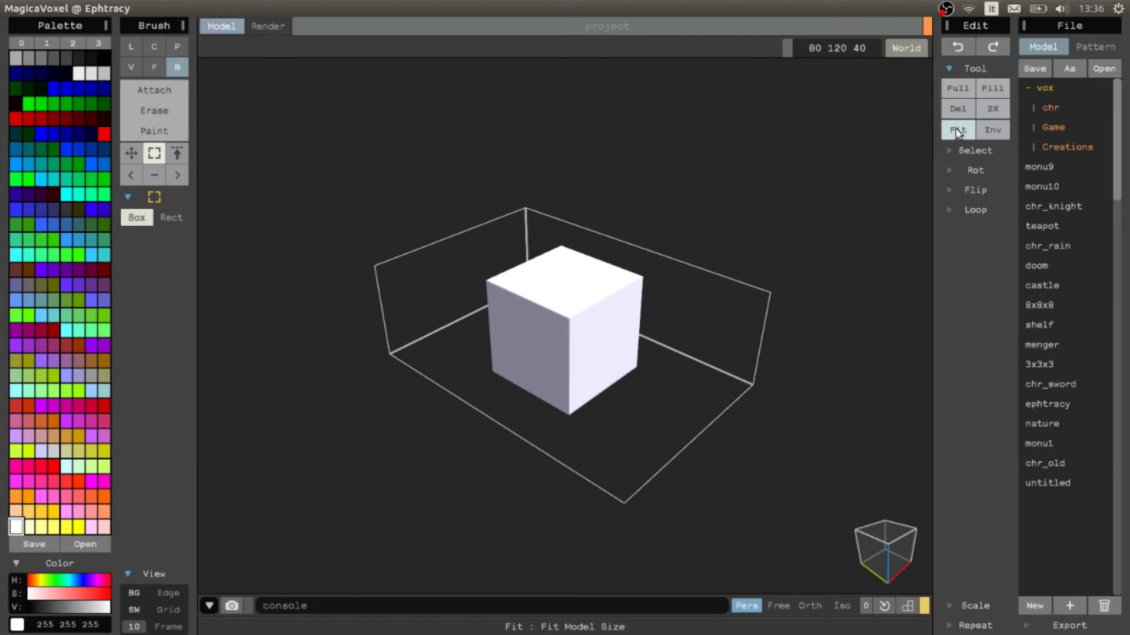
Step: Invert the model so the cube becomes a square 40-voxel hole through a white slab
{"action": "left_click", "coordinate": [992, 130]}
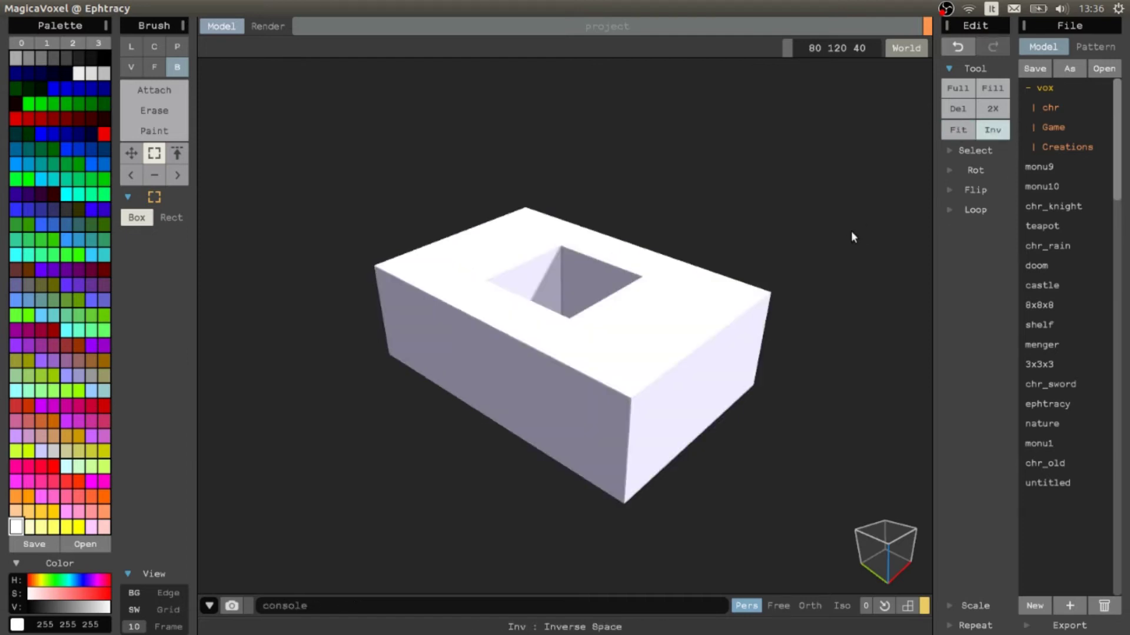
{"action": "right_click_drag", "start_coordinate": [648, 269], "coordinate": [562, 439]}
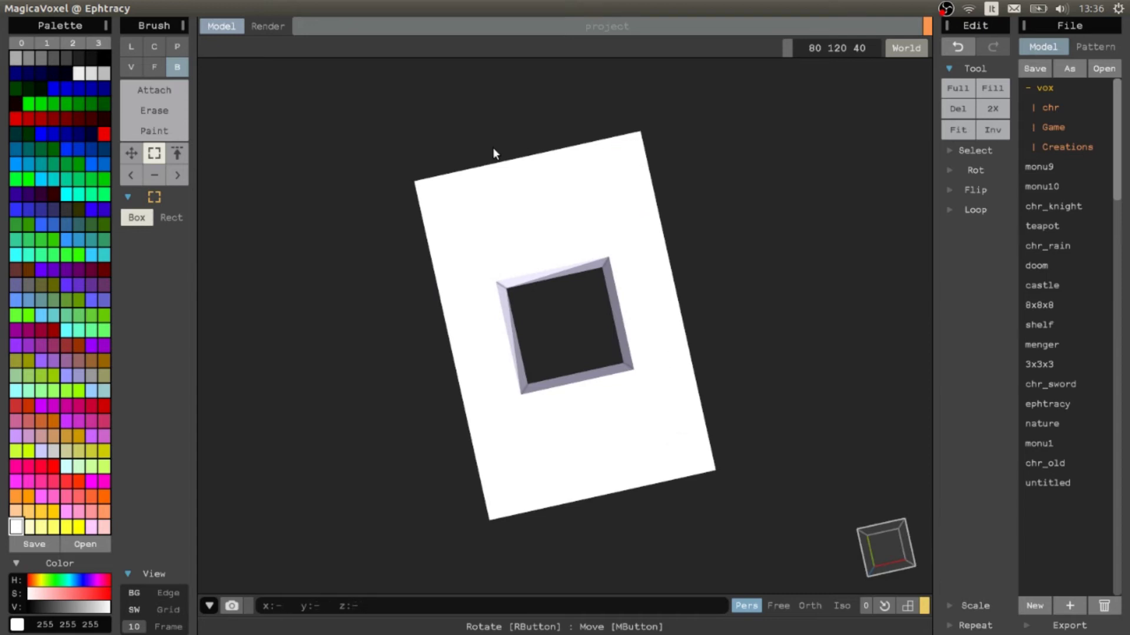
{"action": "right_click_drag", "start_coordinate": [736, 381], "coordinate": [556, 278]}
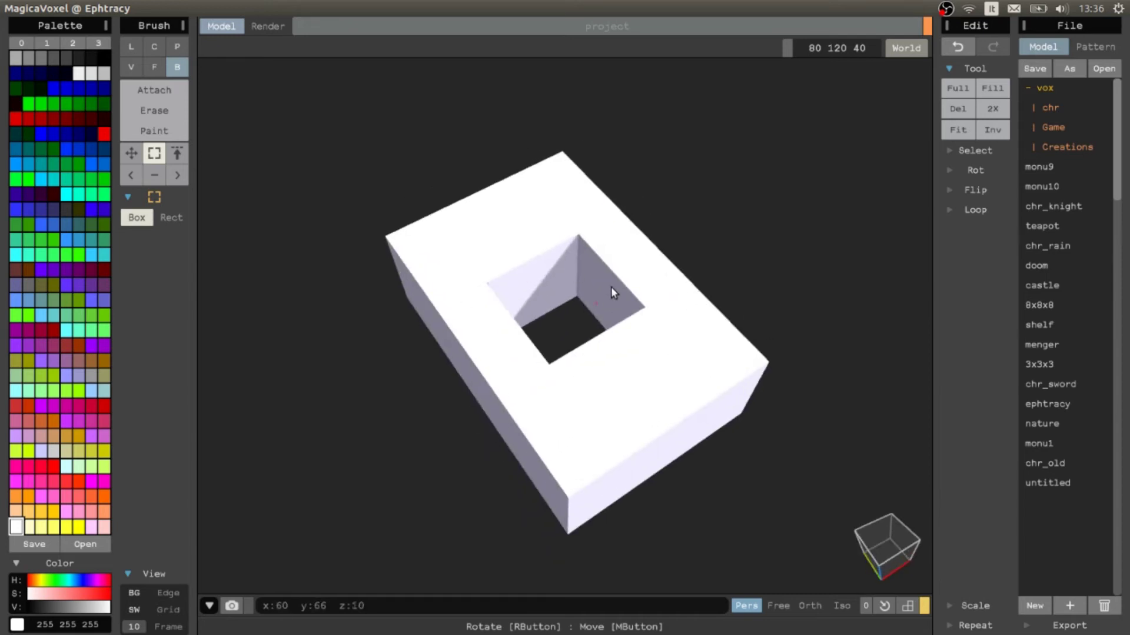
{"action": "right_click_drag", "start_coordinate": [622, 410], "coordinate": [613, 370]}
{"action": "right_click_drag", "start_coordinate": [653, 499], "coordinate": [620, 288]}
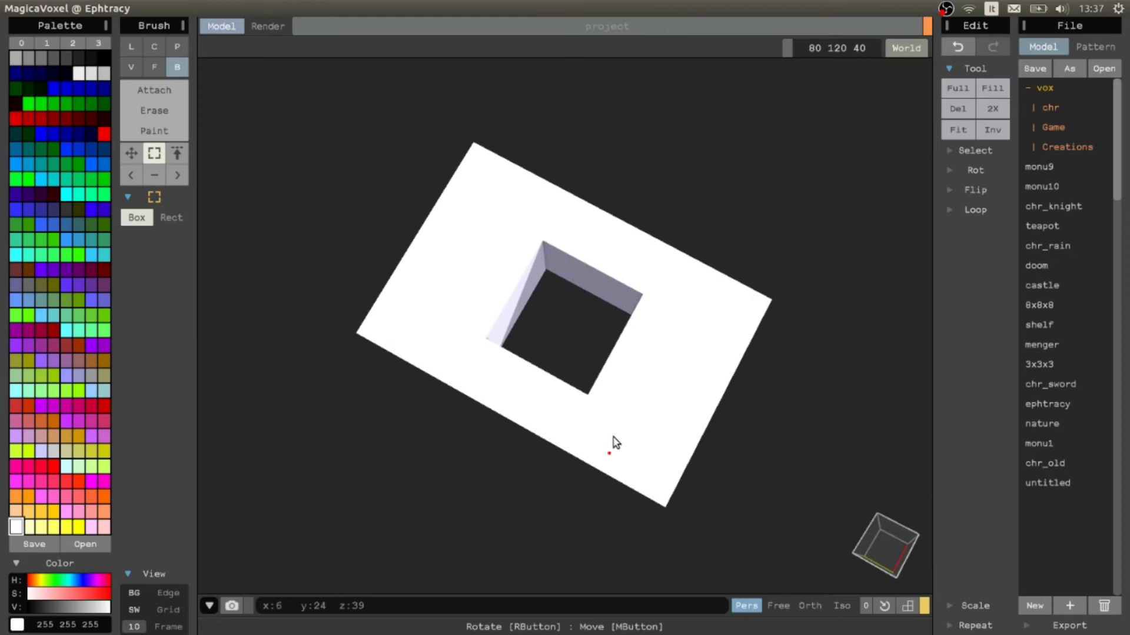
{"action": "right_click_drag", "start_coordinate": [613, 445], "coordinate": [611, 392]}
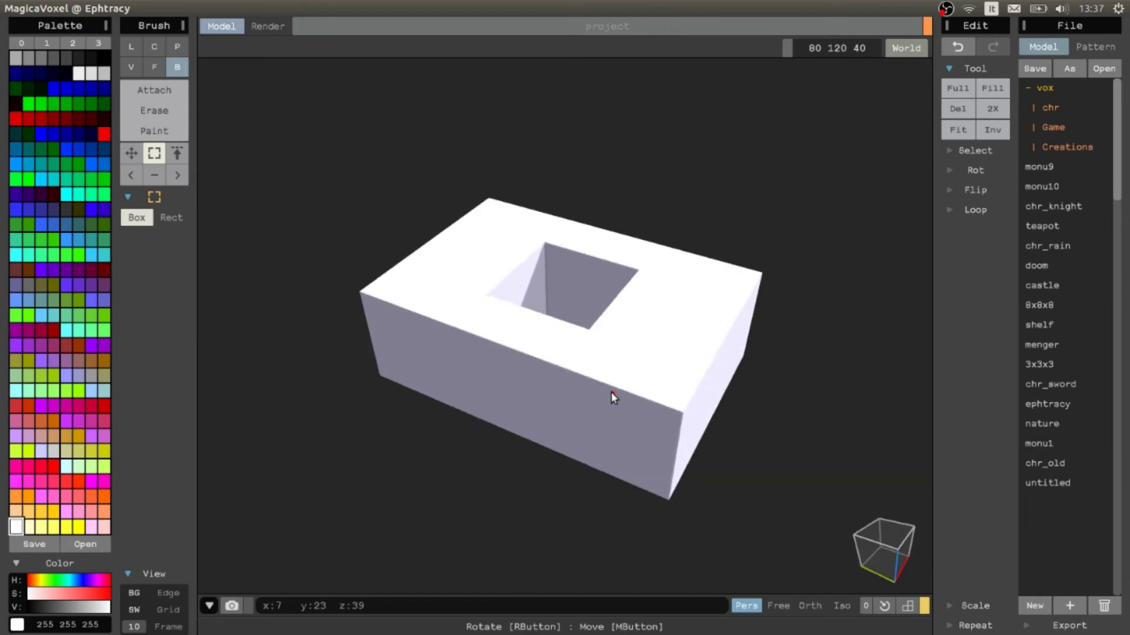
Step: Fill the holed block with green (0 187 0)
{"action": "left_click", "coordinate": [982, 71]}
{"action": "left_click", "coordinate": [969, 89]}
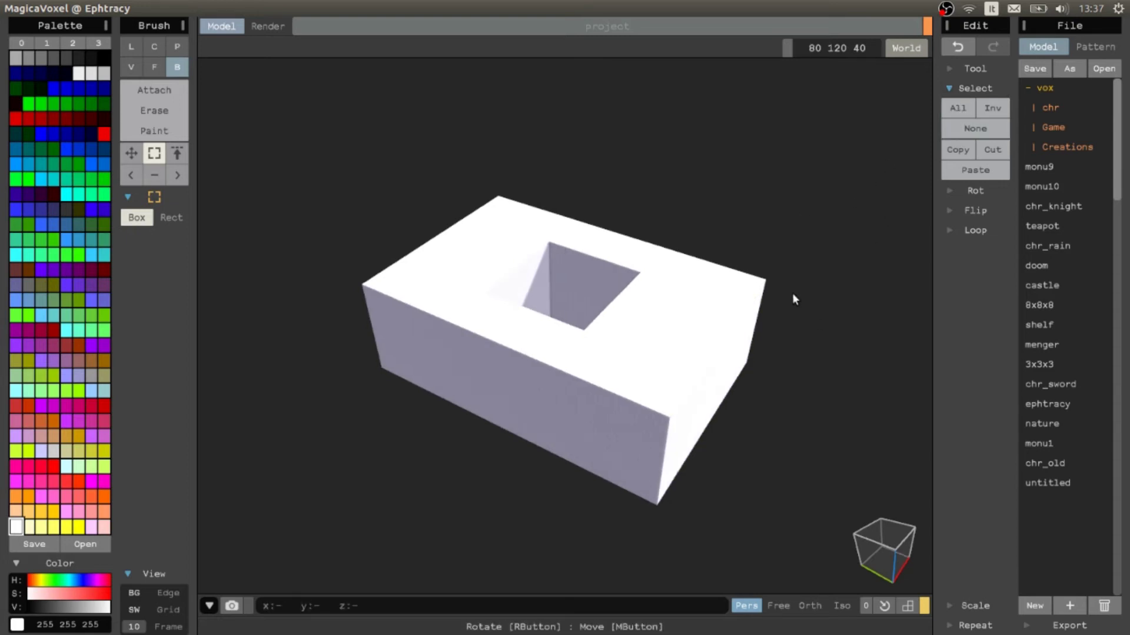
{"action": "right_click_drag", "start_coordinate": [792, 300], "coordinate": [201, 169]}
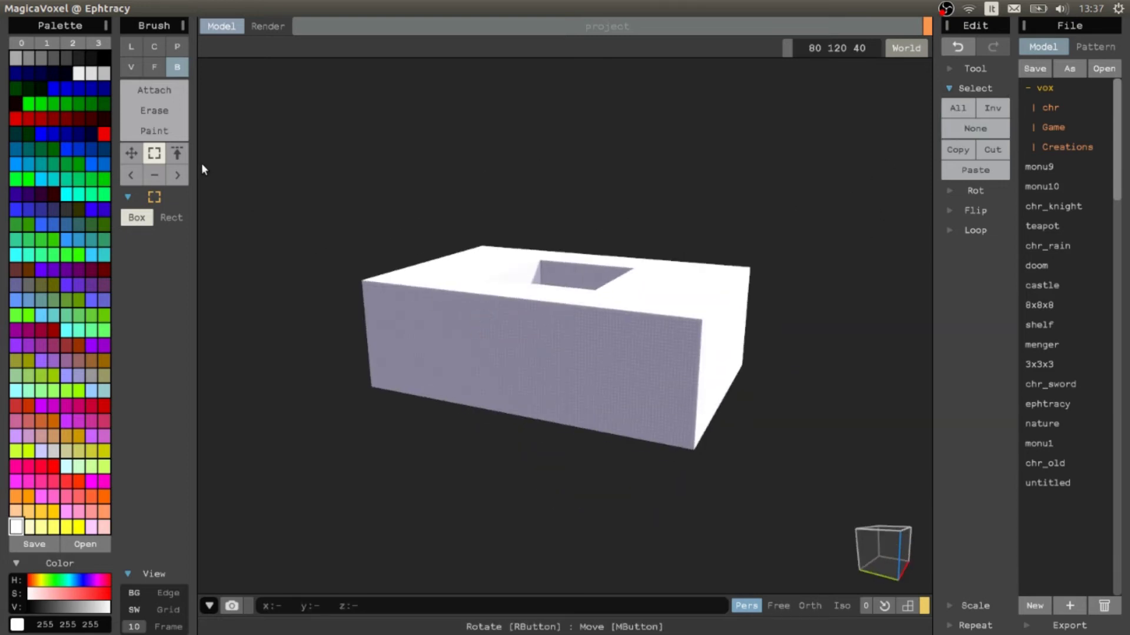
{"action": "left_click", "coordinate": [54, 104]}
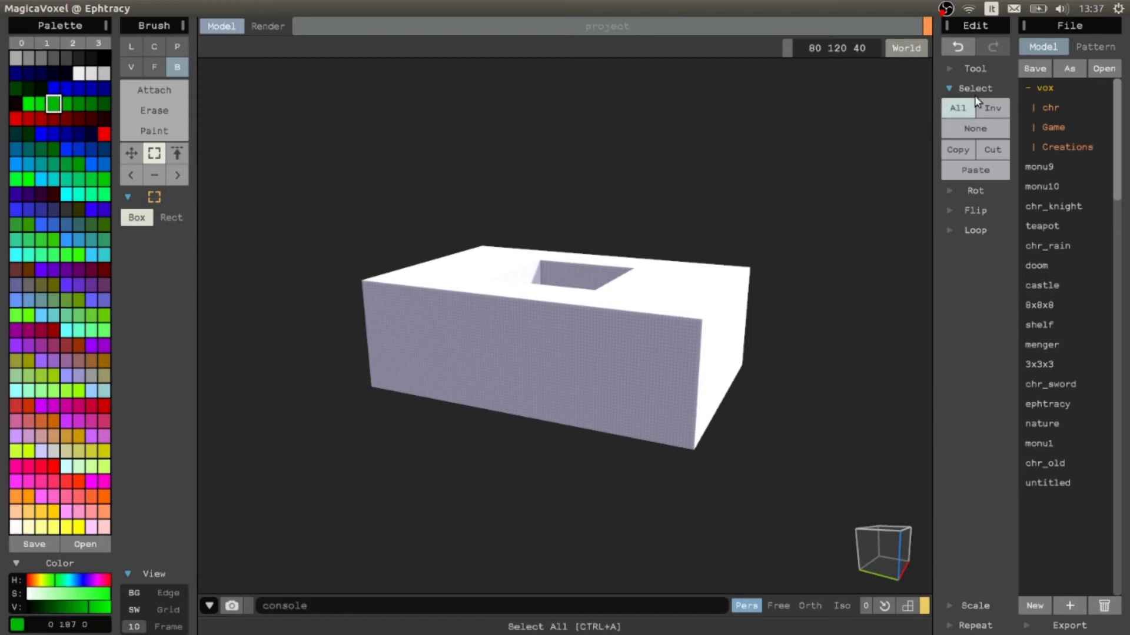
{"action": "left_click", "coordinate": [977, 69]}
{"action": "left_click", "coordinate": [990, 93]}
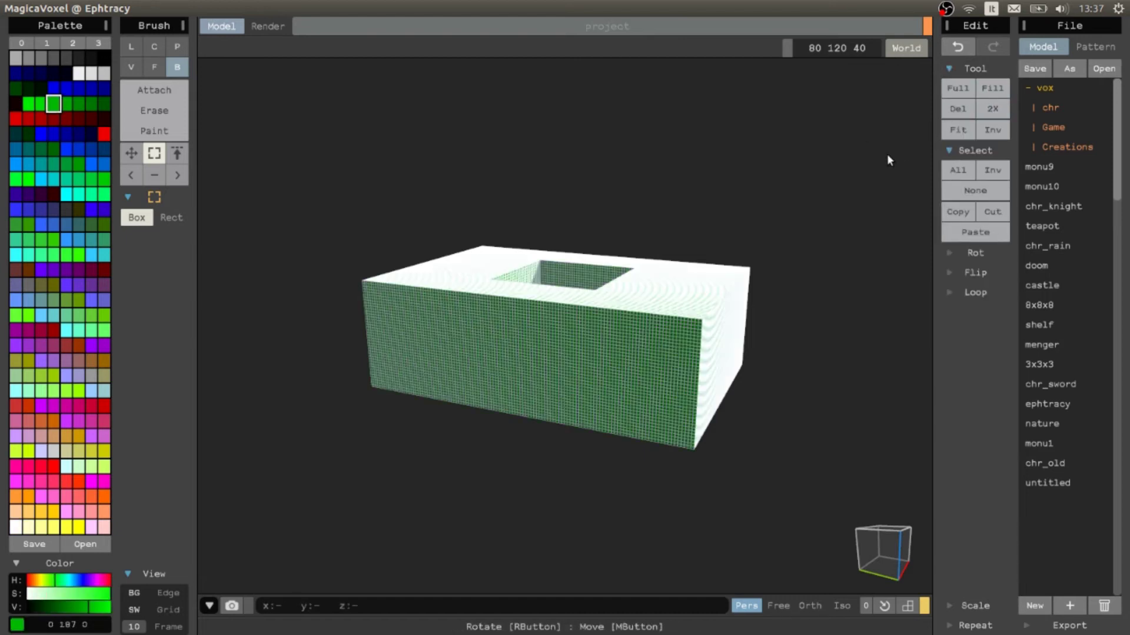
{"action": "left_click", "coordinate": [974, 68]}
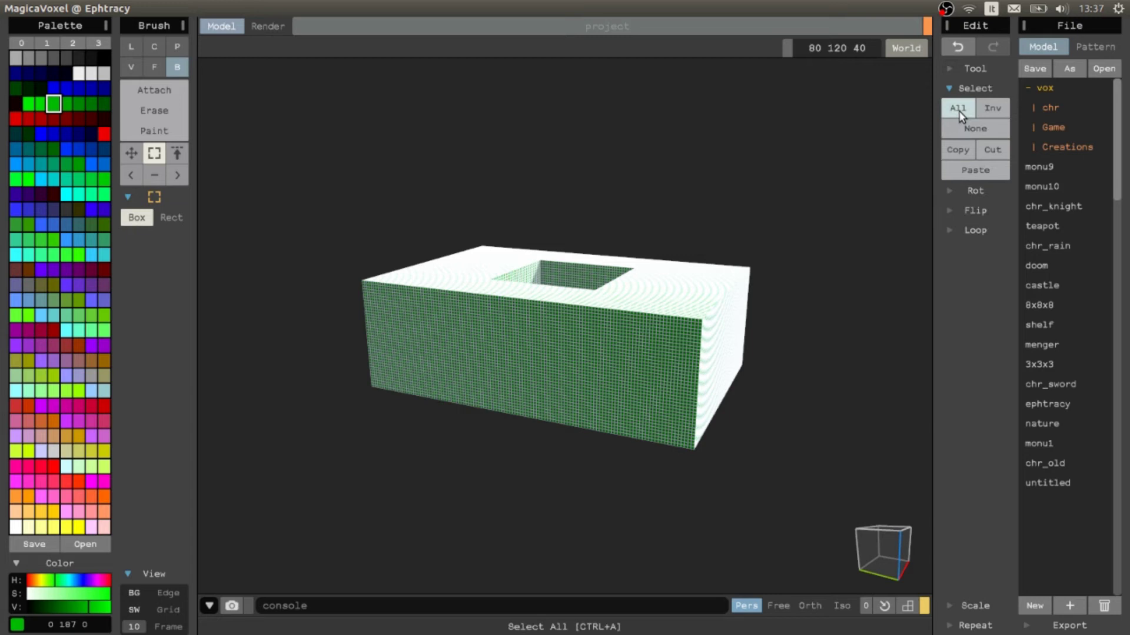
{"action": "right_click_drag", "start_coordinate": [883, 200], "coordinate": [847, 242]}
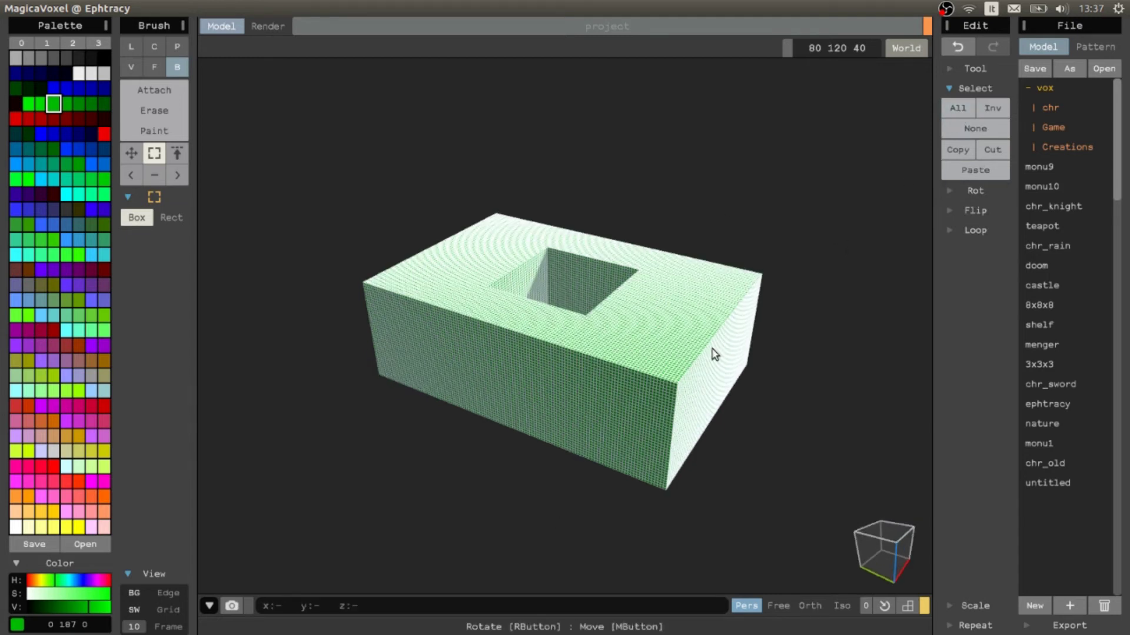
Step: Clear the selection so nothing remains selected
{"action": "scroll", "coordinate": [663, 295], "scroll_direction": "up", "scroll_amount": 3}
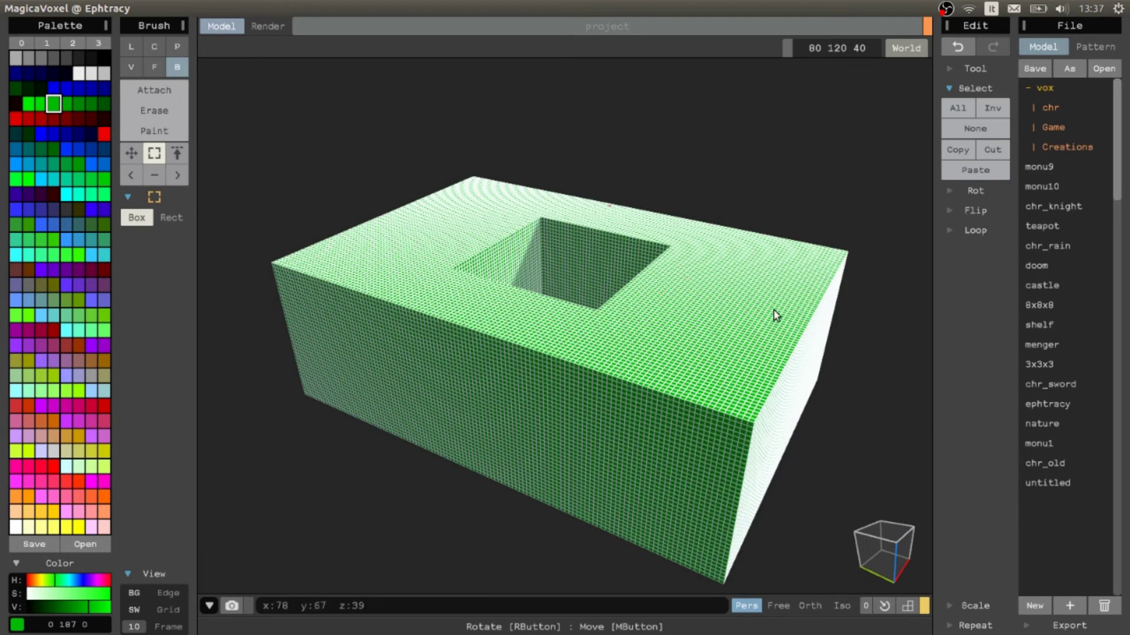
{"action": "left_click", "coordinate": [962, 125]}
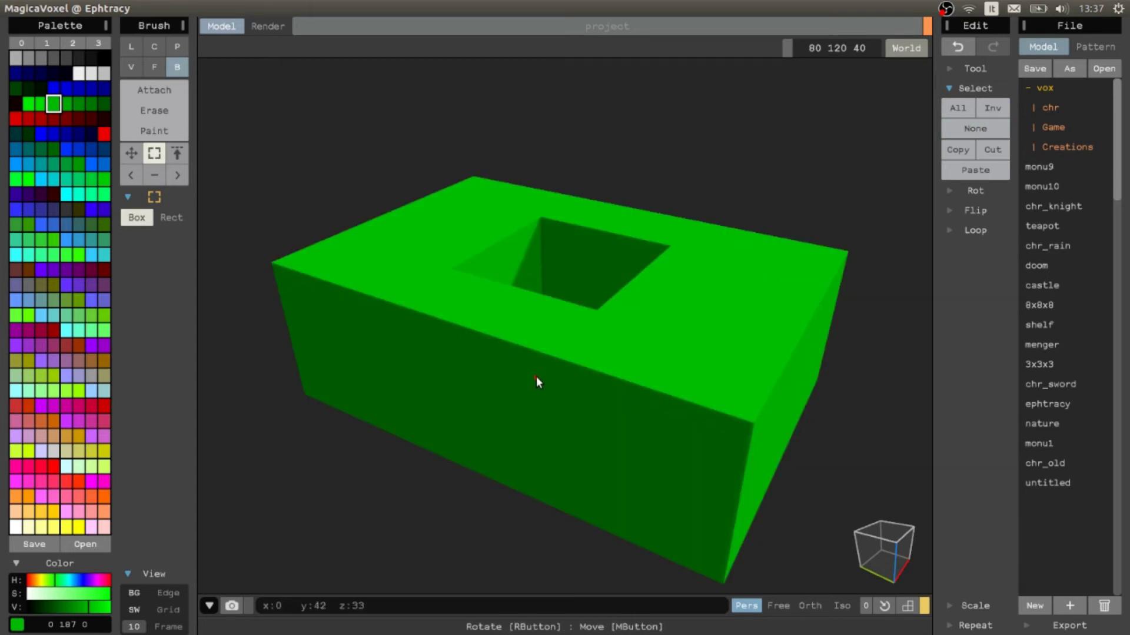
{"action": "scroll", "coordinate": [537, 377], "scroll_direction": "up", "scroll_amount": 1}
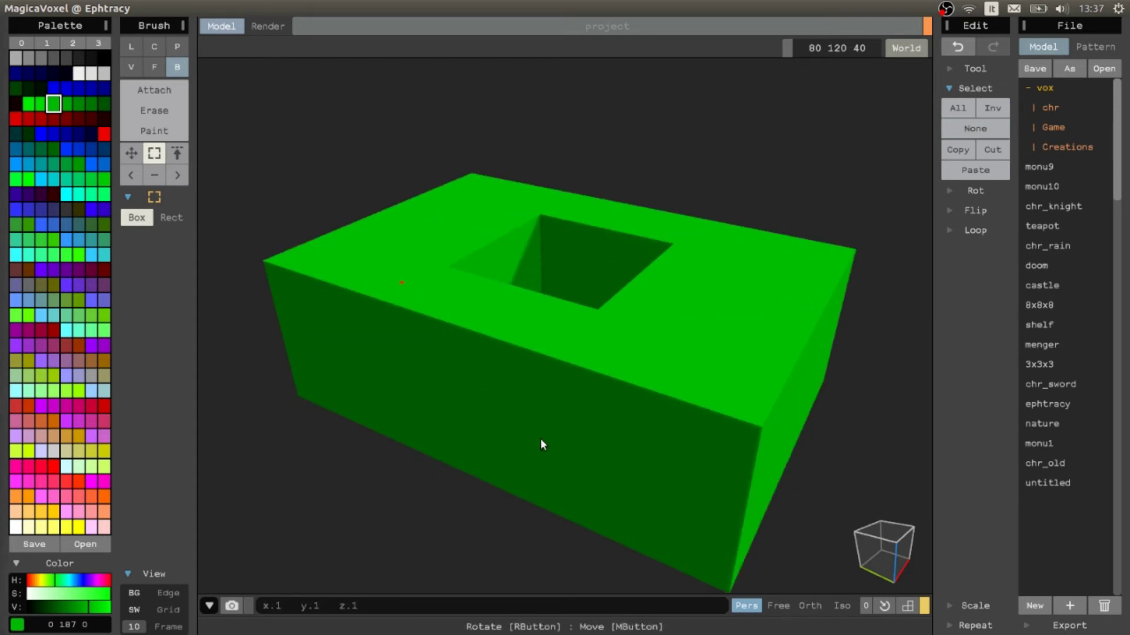
Step: Select a strip along the front face, invert the selection, then clear it
{"action": "left_click_drag", "start_coordinate": [376, 289], "coordinate": [721, 490]}
{"action": "right_click_drag", "start_coordinate": [787, 364], "coordinate": [741, 352]}
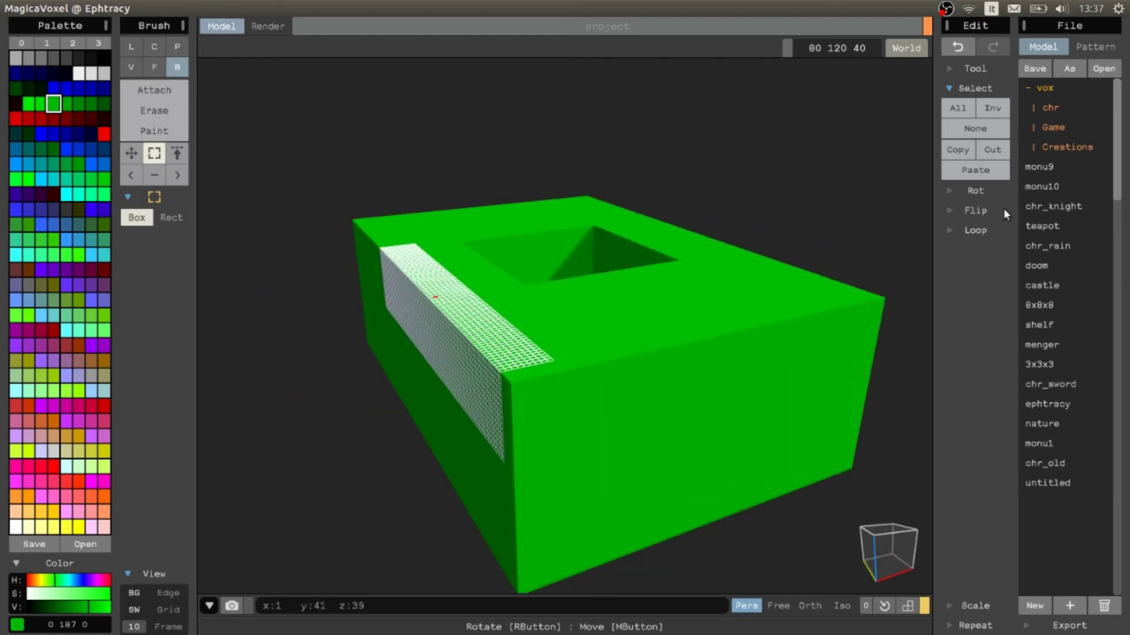
{"action": "left_click", "coordinate": [993, 108]}
{"action": "right_click_drag", "start_coordinate": [427, 430], "coordinate": [650, 490]}
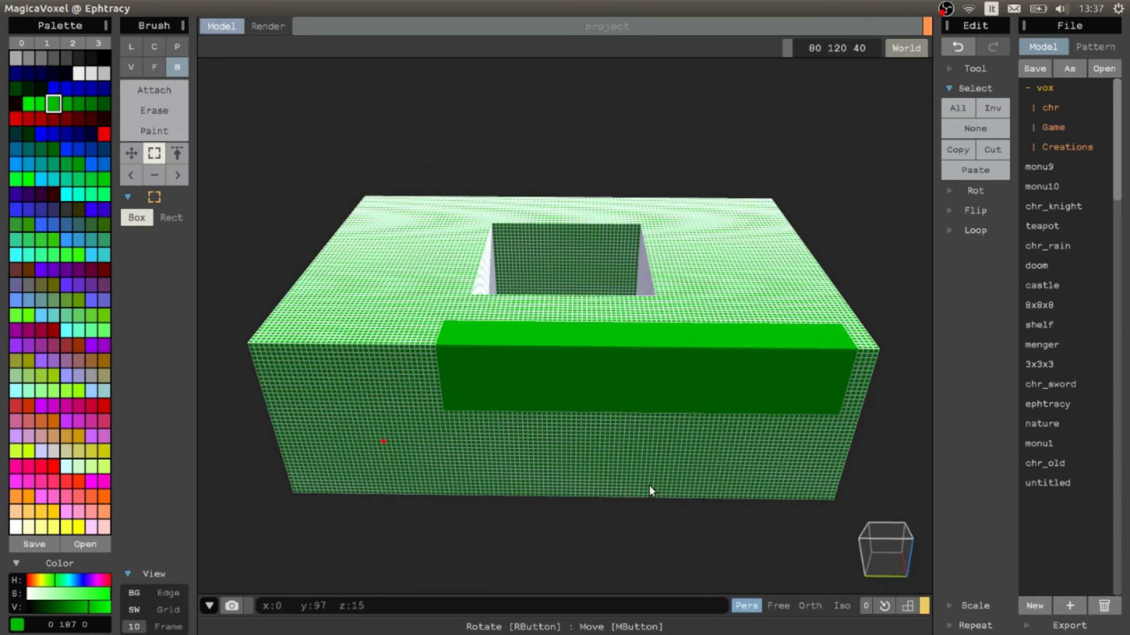
{"action": "right_click_drag", "start_coordinate": [765, 411], "coordinate": [713, 400]}
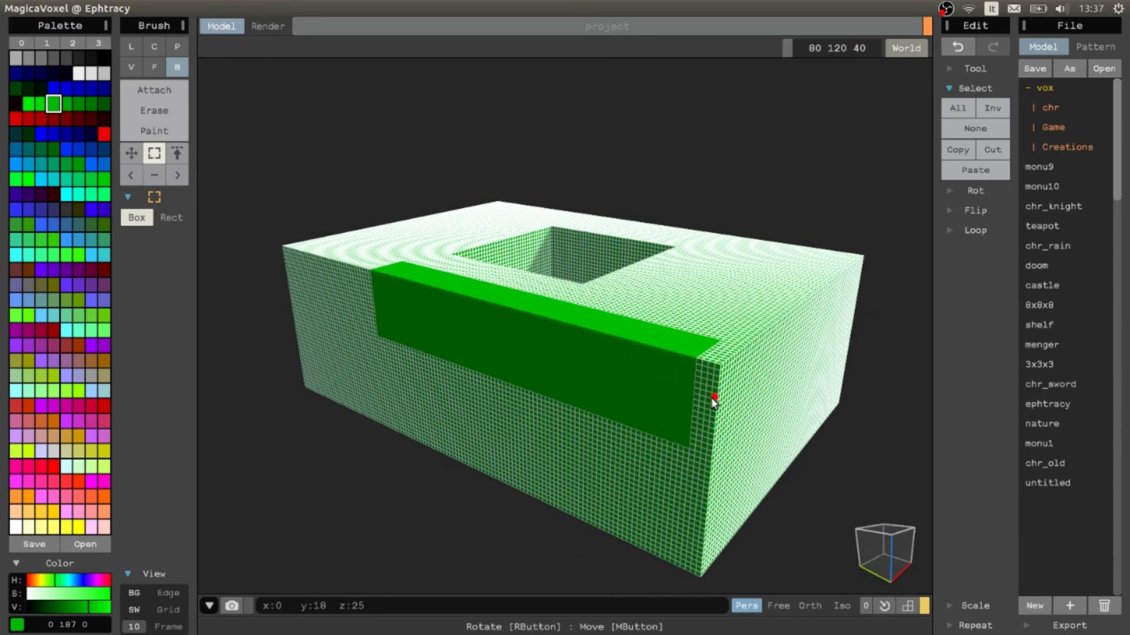
{"action": "left_click", "coordinate": [983, 129]}
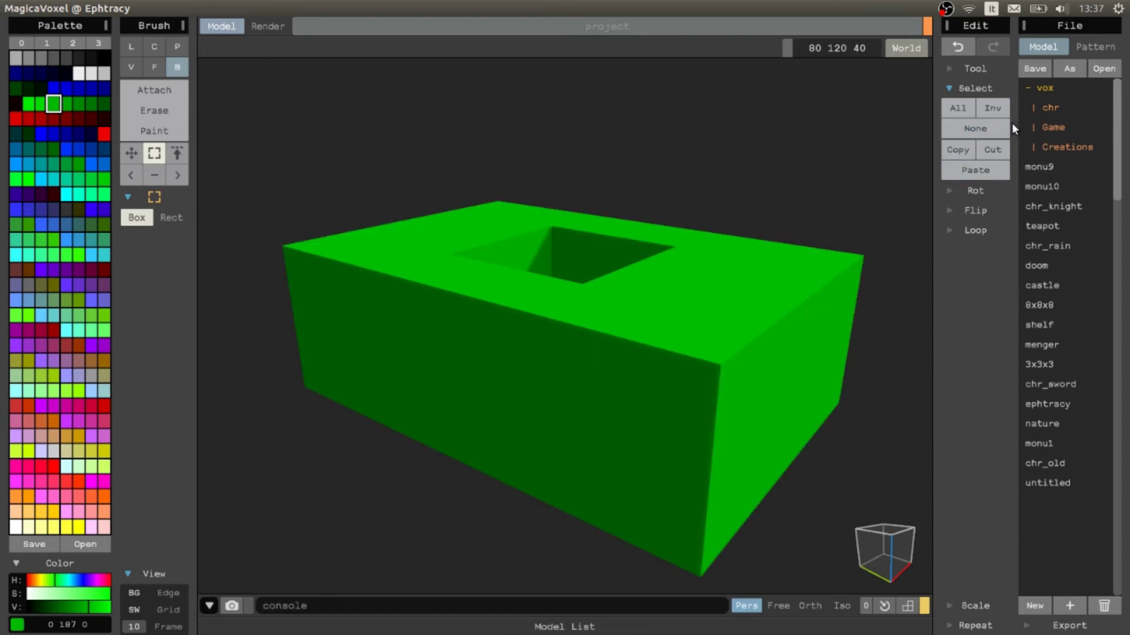
Step: Select a top-face patch beside the hole, move it into the hole, then undo the move
{"action": "left_click_drag", "start_coordinate": [574, 426], "coordinate": [448, 307]}
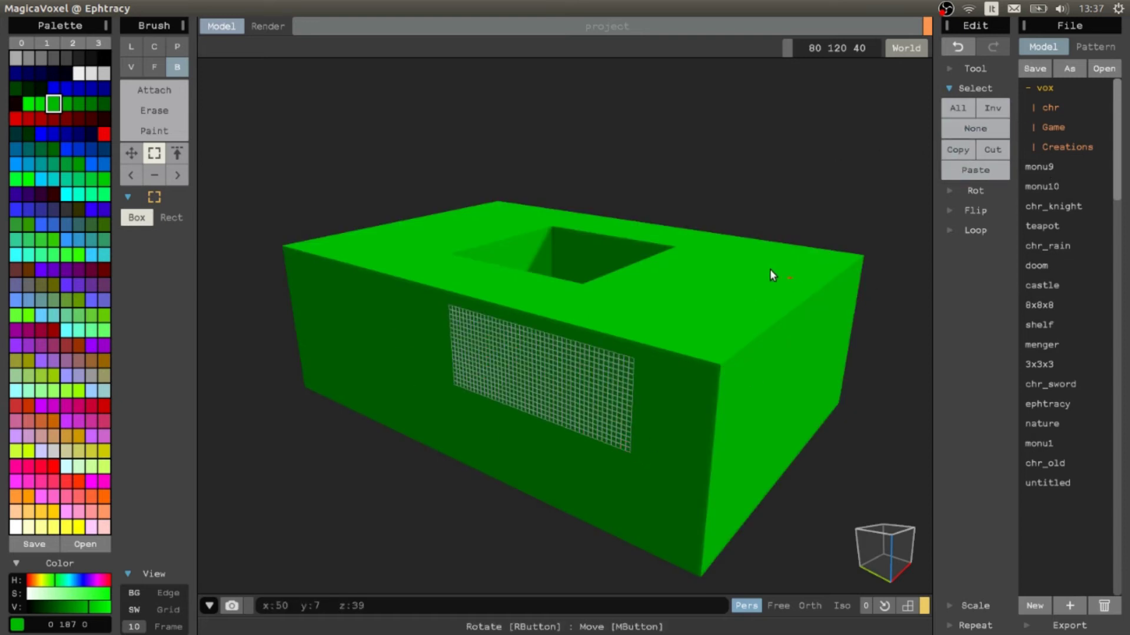
{"action": "right_click_drag", "start_coordinate": [775, 272], "coordinate": [712, 367]}
{"action": "left_click_drag", "start_coordinate": [581, 404], "coordinate": [440, 376]}
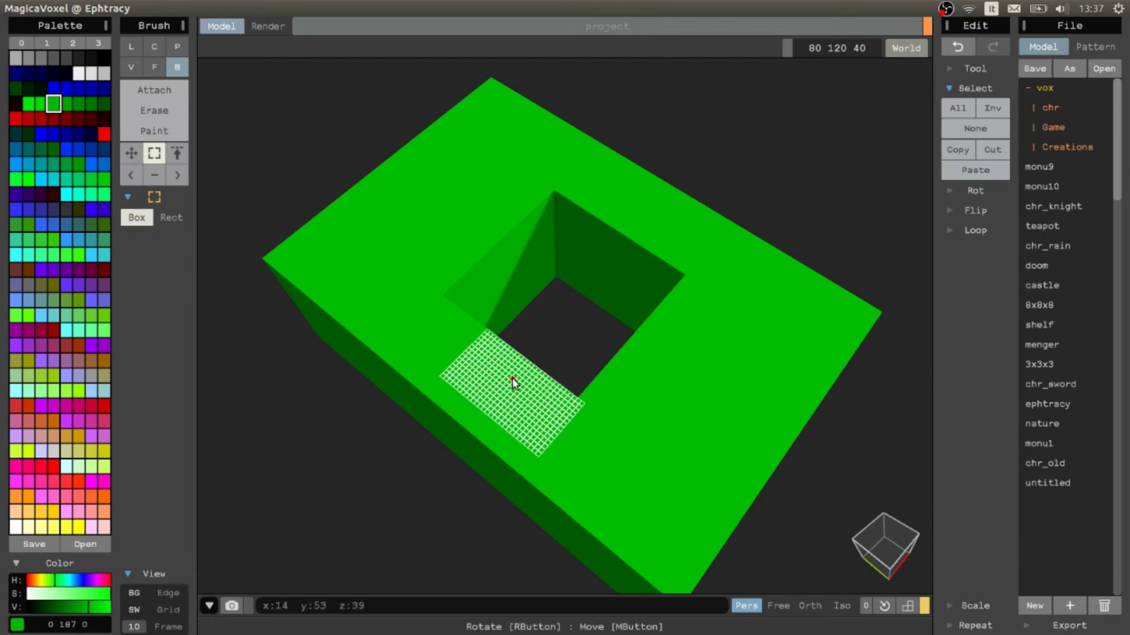
{"action": "left_click_drag", "start_coordinate": [512, 381], "coordinate": [644, 291]}
{"action": "right_click_drag", "start_coordinate": [630, 422], "coordinate": [765, 343]}
{"action": "key", "text": "ctrl+z"}
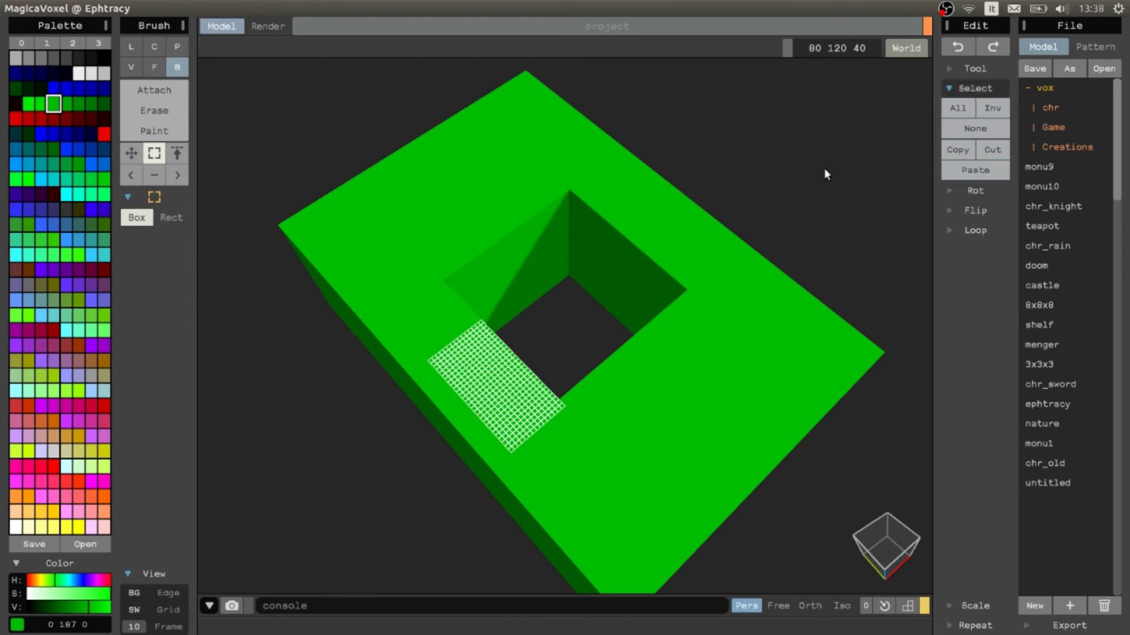
Step: Clear the selection and expand the Rot options
{"action": "left_click", "coordinate": [927, 116]}
{"action": "left_click", "coordinate": [963, 89]}
{"action": "left_click", "coordinate": [969, 106]}
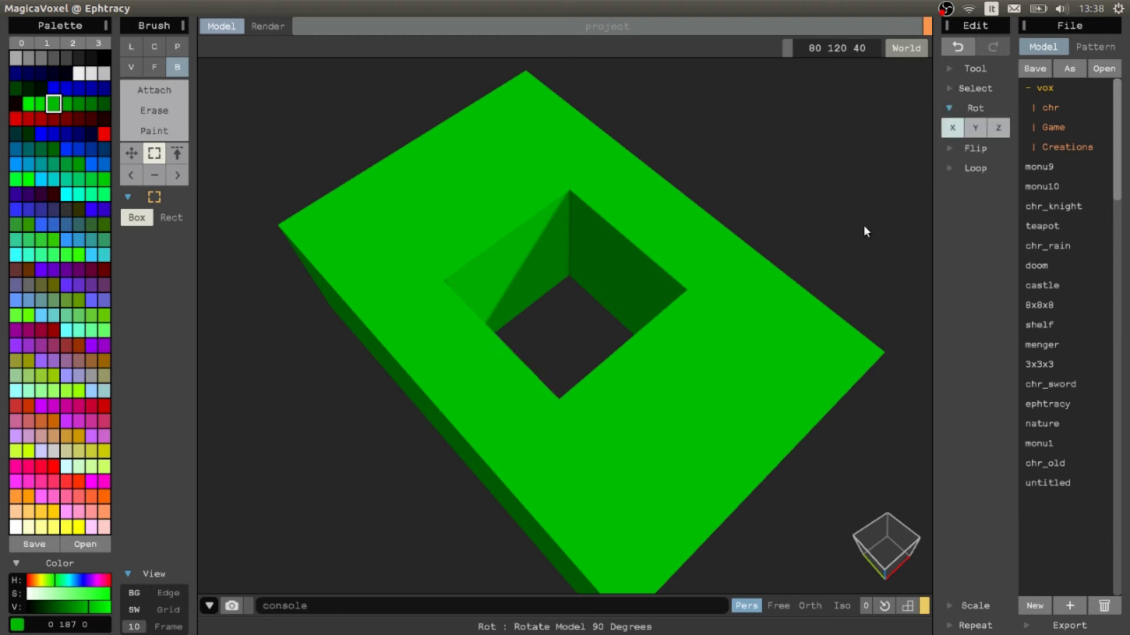
{"action": "right_click_drag", "start_coordinate": [863, 225], "coordinate": [757, 263]}
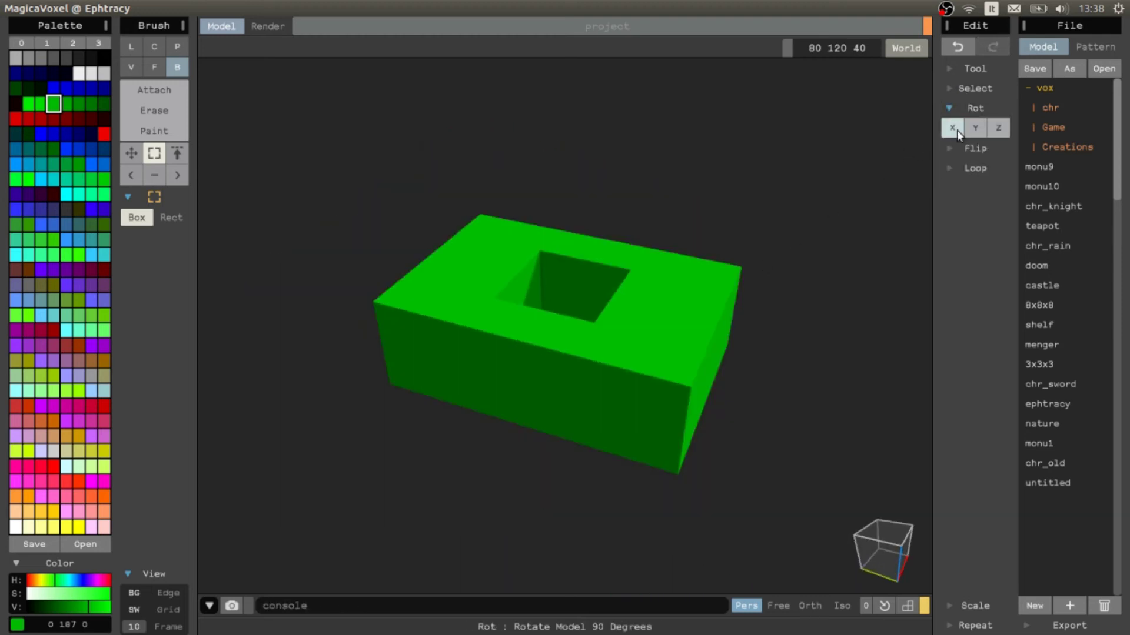
Step: Rotate the block repeatedly about X, Y and Z until its size reads 80 120 40 again
{"action": "left_click", "coordinate": [956, 130]}
{"action": "left_click", "coordinate": [955, 130]}
{"action": "left_click", "coordinate": [955, 131]}
{"action": "left_click", "coordinate": [955, 131]}
{"action": "left_click", "coordinate": [980, 130]}
{"action": "left_click", "coordinate": [982, 129]}
{"action": "left_click", "coordinate": [981, 129]}
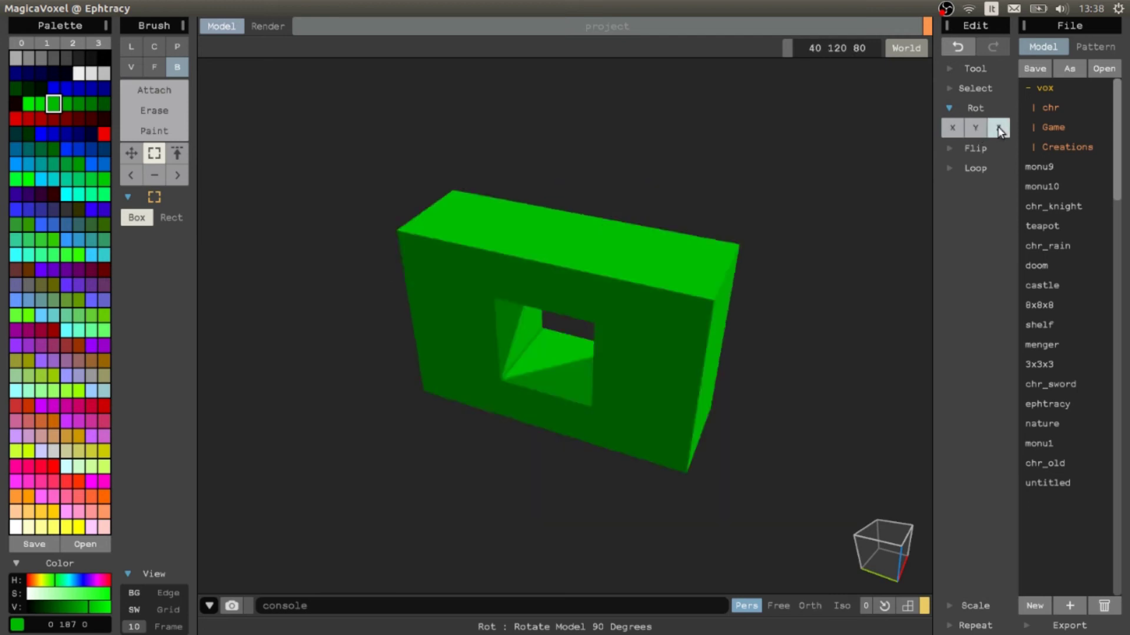
{"action": "left_click", "coordinate": [974, 129]}
{"action": "left_click", "coordinate": [969, 128]}
{"action": "left_click", "coordinate": [950, 130]}
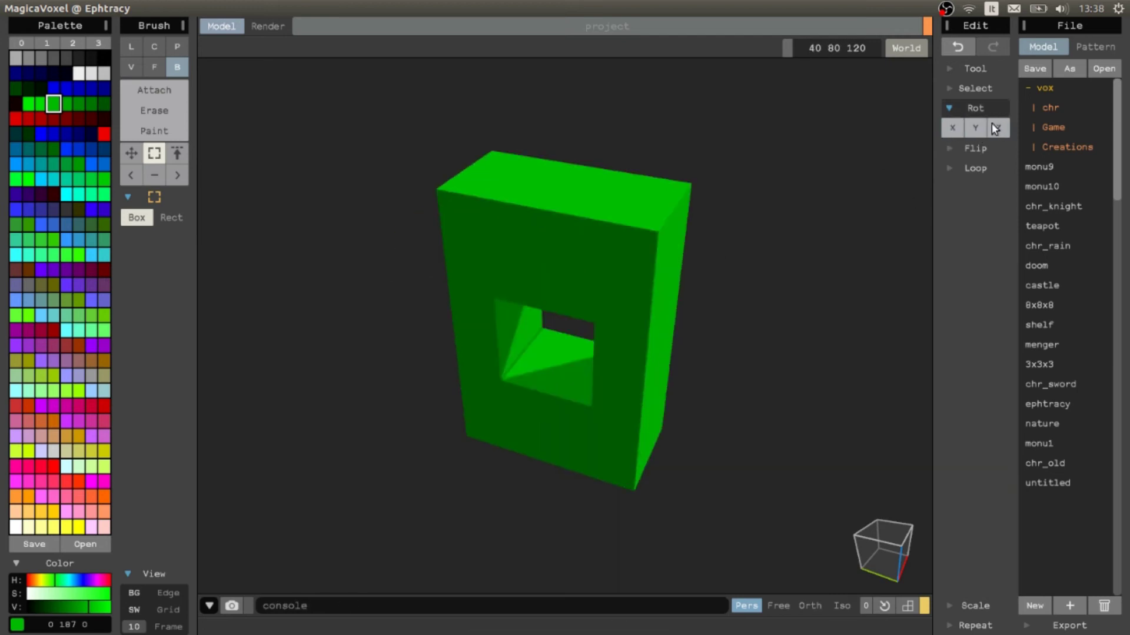
{"action": "left_click", "coordinate": [981, 129]}
{"action": "left_click", "coordinate": [974, 131]}
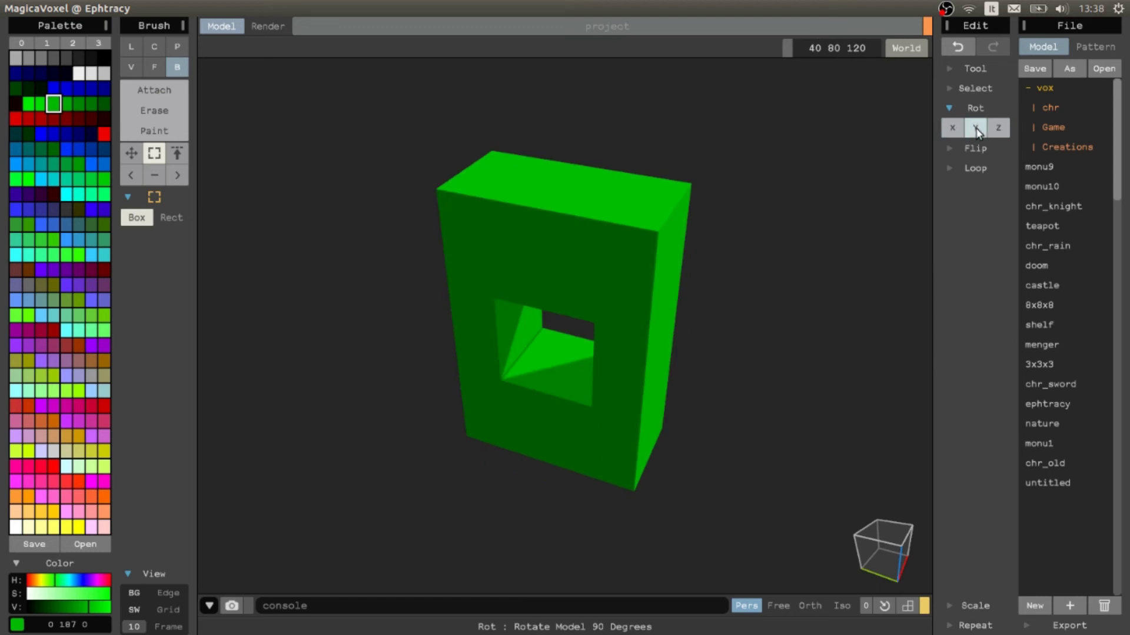
{"action": "left_click", "coordinate": [975, 129]}
{"action": "left_click", "coordinate": [955, 130]}
{"action": "left_click", "coordinate": [955, 129]}
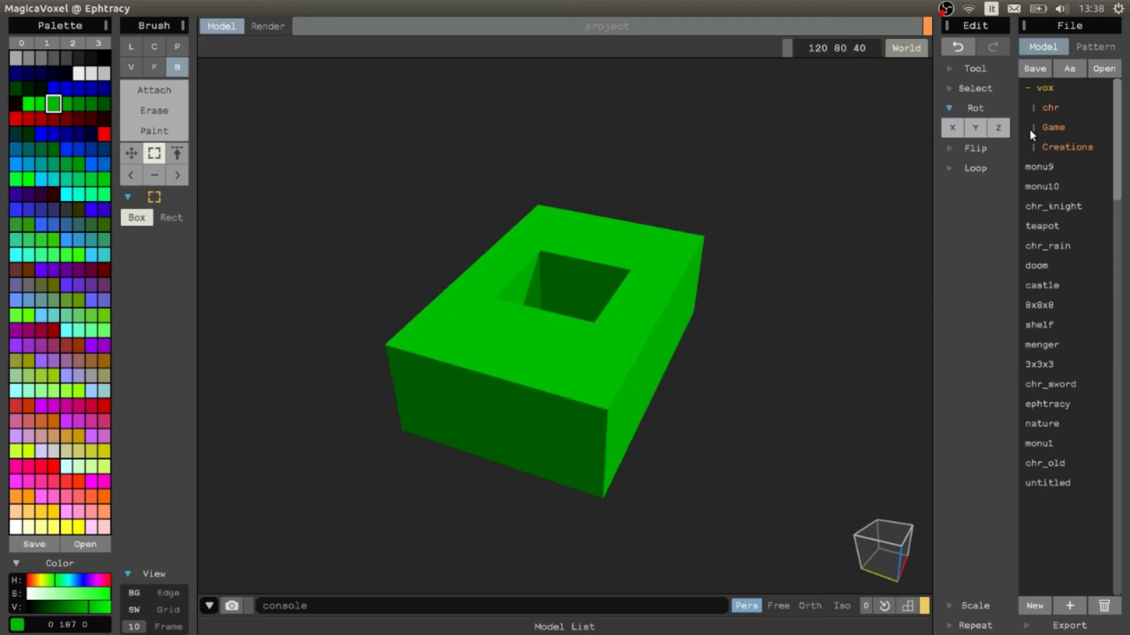
{"action": "left_click", "coordinate": [998, 128]}
{"action": "scroll", "coordinate": [499, 295], "scroll_direction": "up", "scroll_amount": 3}
{"action": "right_click_drag", "start_coordinate": [500, 295], "coordinate": [281, 265]}
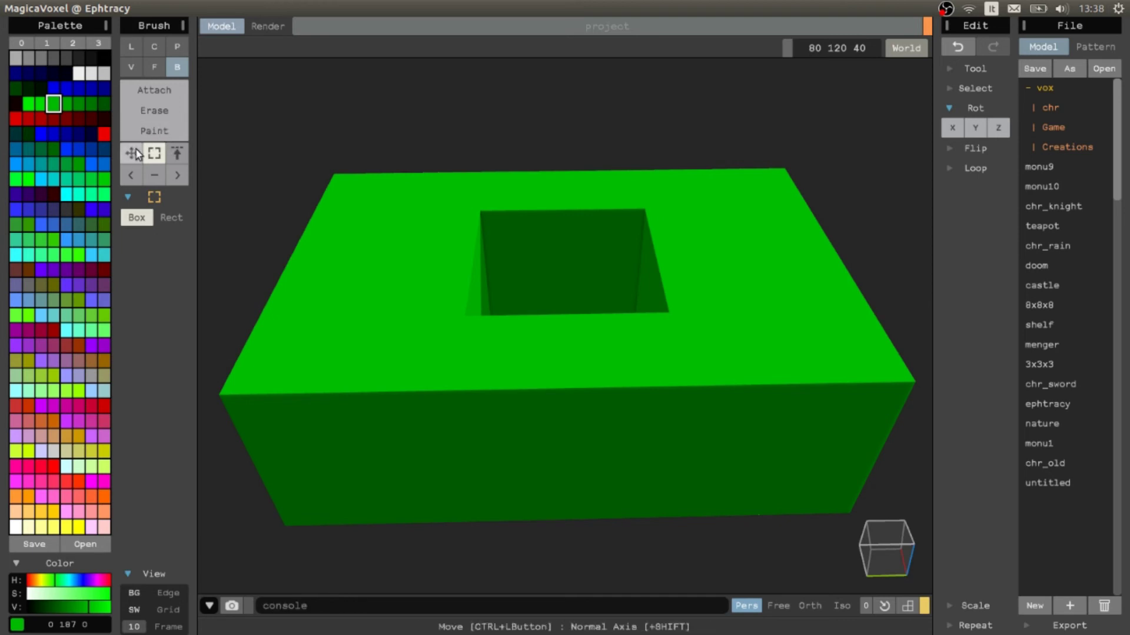
Step: Delete the green block and draw a flat dark-red slab on the floor
{"action": "left_click", "coordinate": [974, 75]}
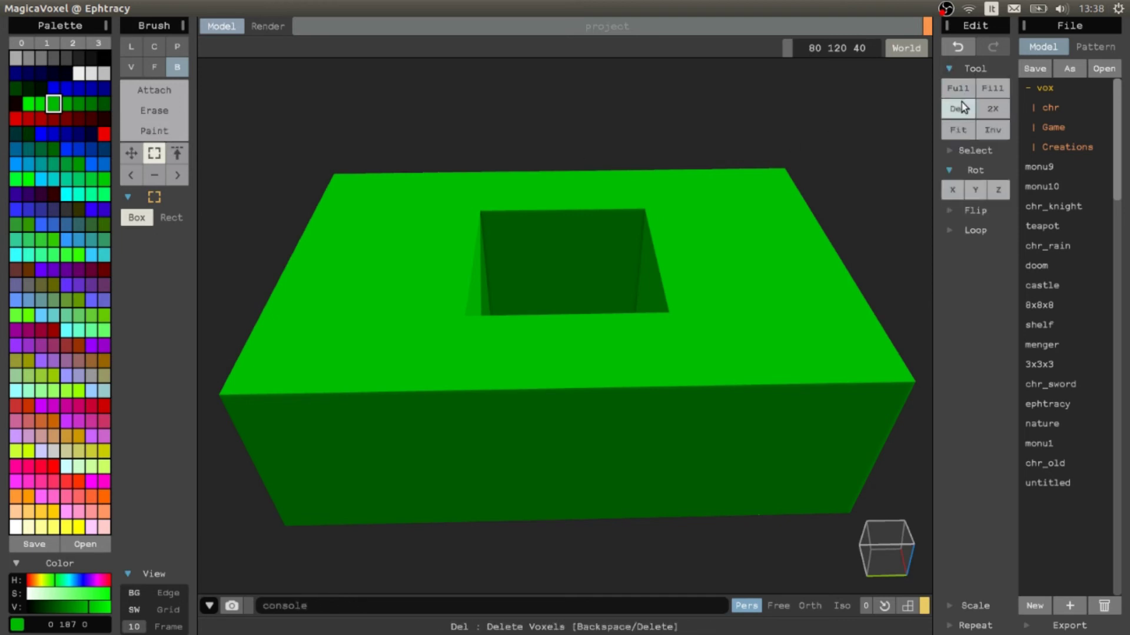
{"action": "left_click", "coordinate": [959, 106]}
{"action": "left_click", "coordinate": [90, 120]}
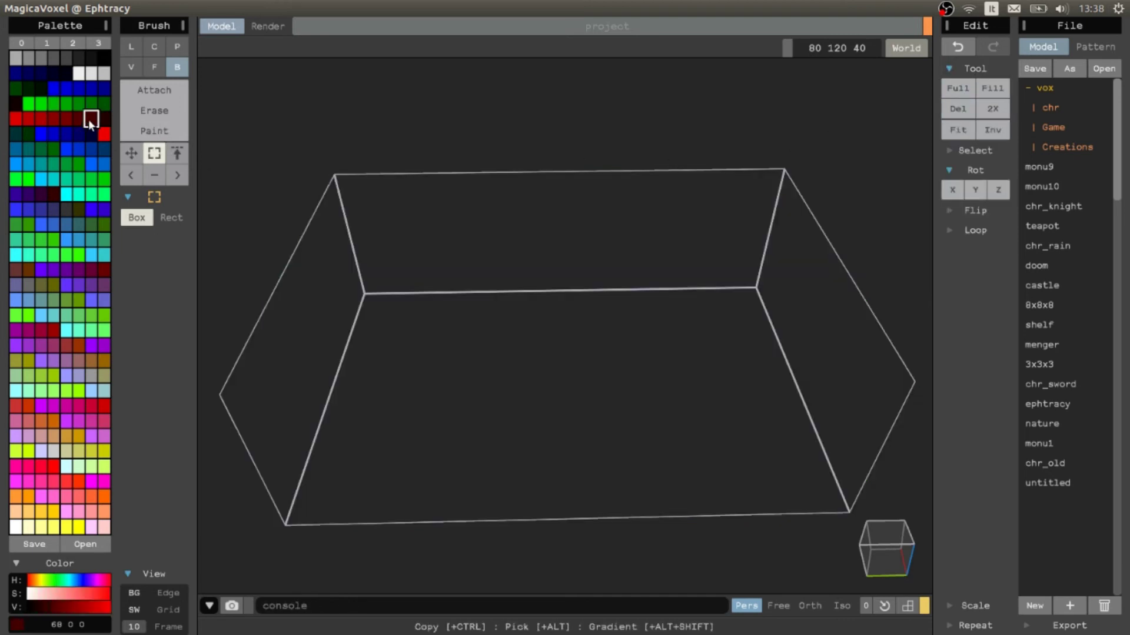
{"action": "left_click", "coordinate": [147, 90]}
{"action": "mouse_move", "coordinate": [532, 299]}
{"action": "left_mouse_down"}
{"action": "mouse_move", "coordinate": [565, 499]}
{"action": "mouse_move", "coordinate": [615, 505]}
{"action": "mouse_move", "coordinate": [618, 494]}
{"action": "left_mouse_up"}
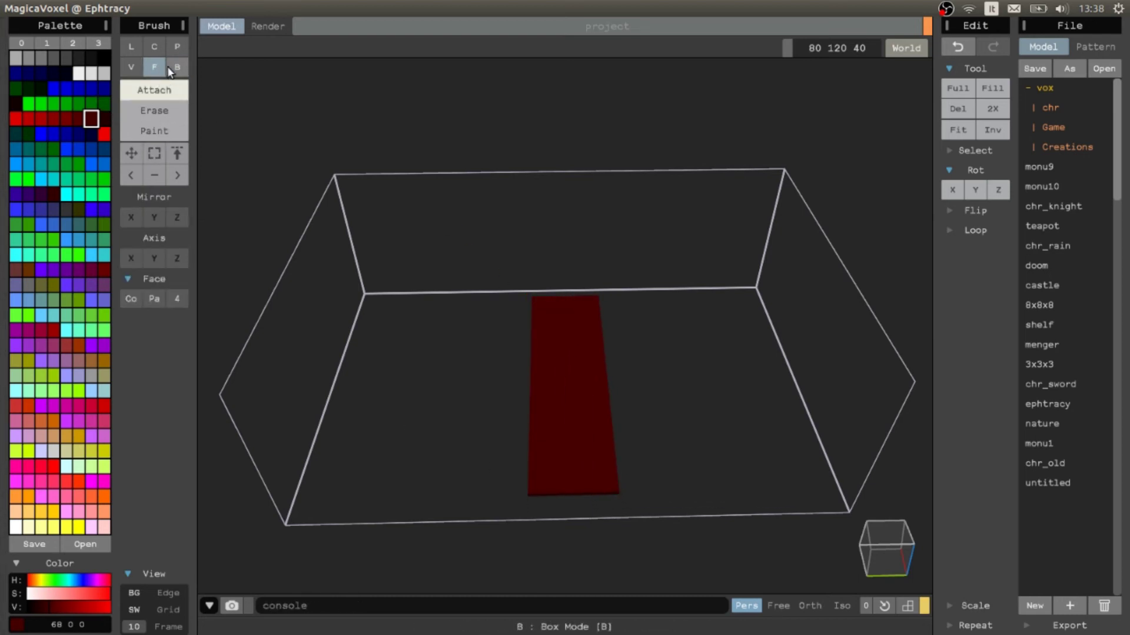
Step: Box-select the slab's front part and rotate it about Y to stand upright
{"action": "left_click", "coordinate": [154, 156]}
{"action": "left_click_drag", "start_coordinate": [521, 371], "coordinate": [635, 516]}
{"action": "right_click_drag", "start_coordinate": [876, 290], "coordinate": [796, 370]}
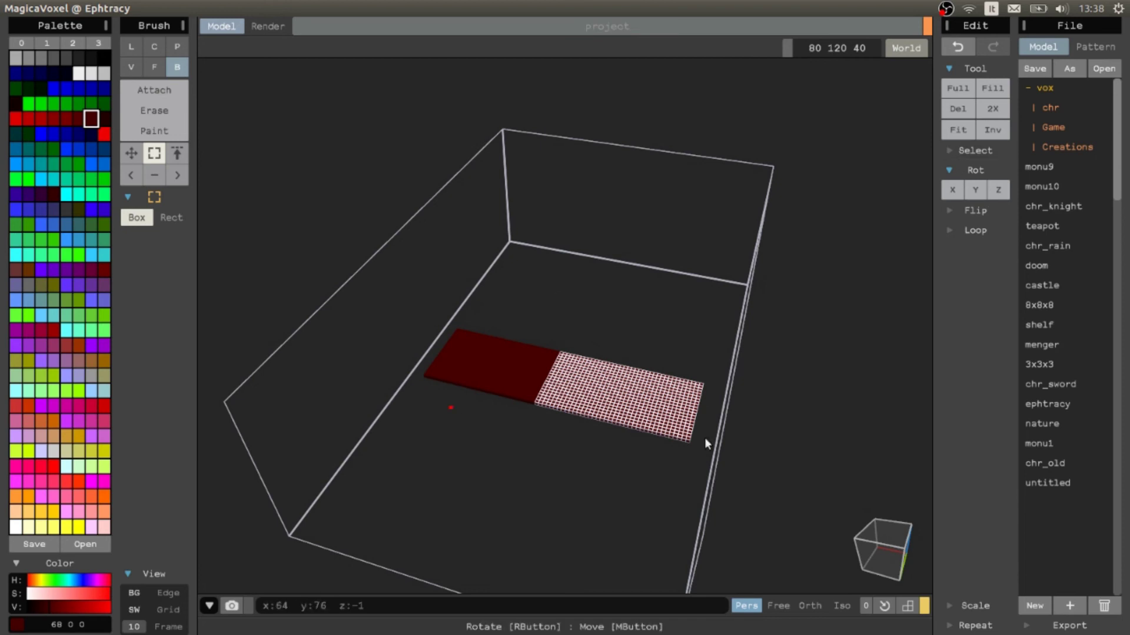
{"action": "left_click", "coordinate": [975, 190]}
{"action": "left_click", "coordinate": [975, 190]}
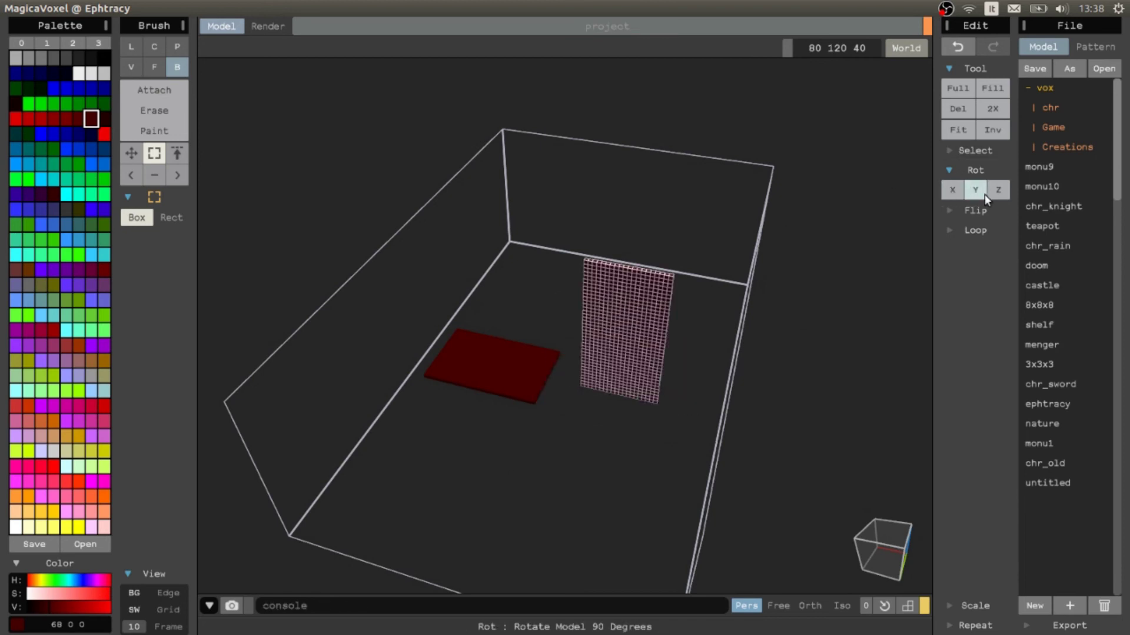
{"action": "left_click", "coordinate": [975, 190]}
{"action": "right_click_drag", "start_coordinate": [766, 379], "coordinate": [553, 415]}
{"action": "left_click", "coordinate": [990, 170]}
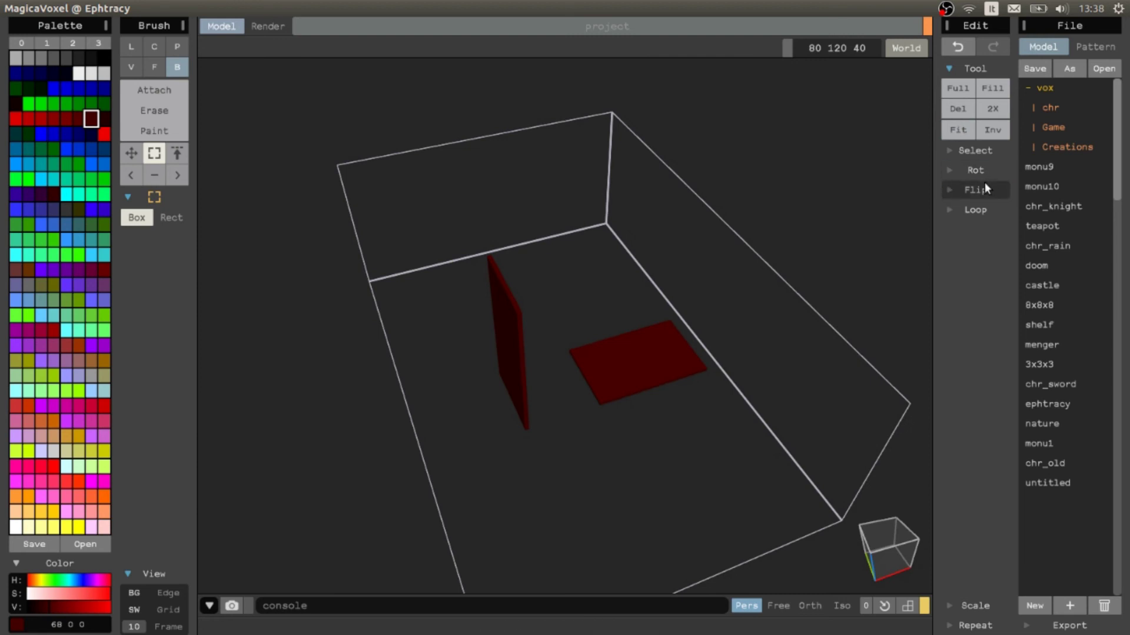
{"action": "left_click", "coordinate": [985, 187]}
{"action": "left_click", "coordinate": [952, 210]}
{"action": "left_click", "coordinate": [953, 210]}
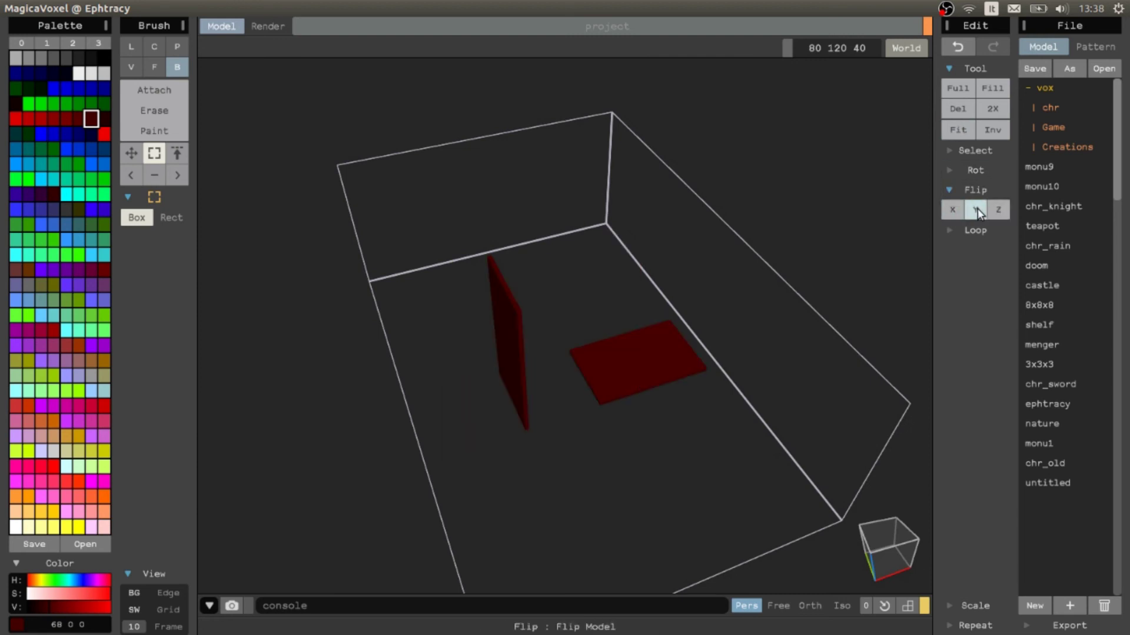
{"action": "left_click", "coordinate": [977, 210]}
{"action": "left_click", "coordinate": [977, 210]}
{"action": "left_click", "coordinate": [995, 211]}
{"action": "left_click", "coordinate": [994, 212]}
{"action": "left_click", "coordinate": [959, 210]}
{"action": "right_click_drag", "start_coordinate": [664, 380], "coordinate": [795, 187]}
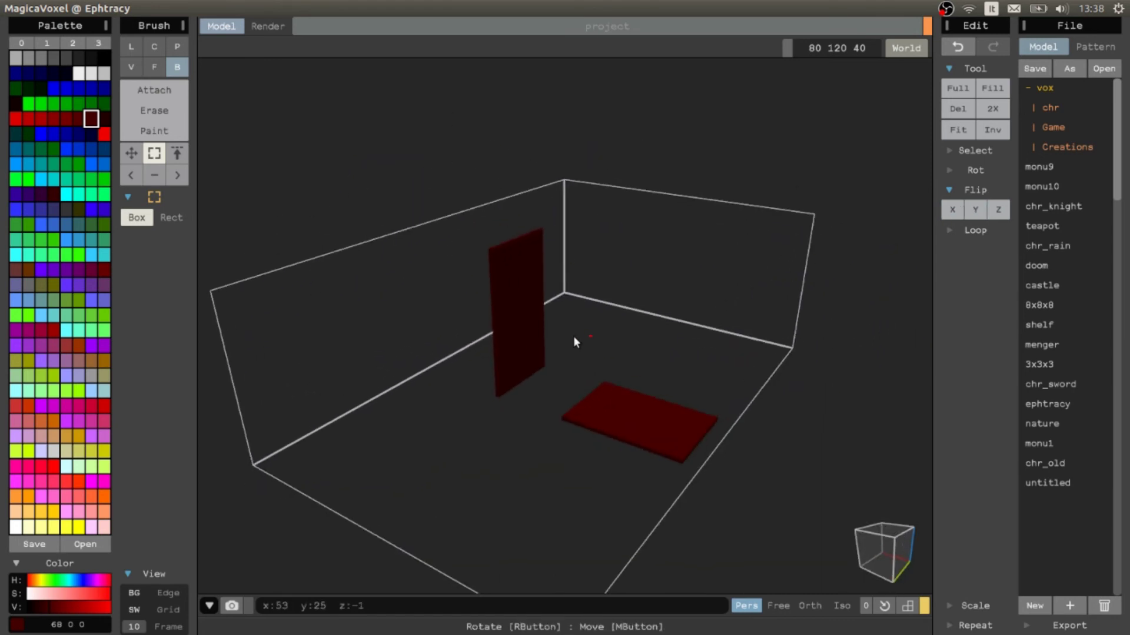
{"action": "right_click_drag", "start_coordinate": [574, 340], "coordinate": [459, 272]}
{"action": "right_click_drag", "start_coordinate": [531, 385], "coordinate": [633, 355]}
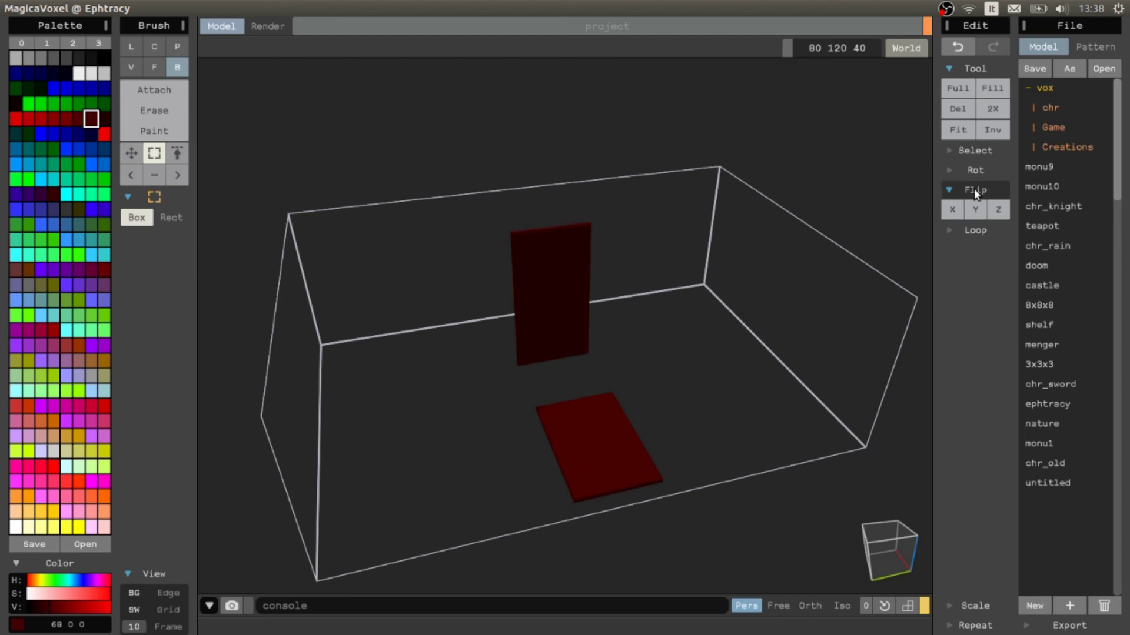
Step: Loop the red wall and slab four times along +X so they wrap around the volume
{"action": "left_click", "coordinate": [974, 210]}
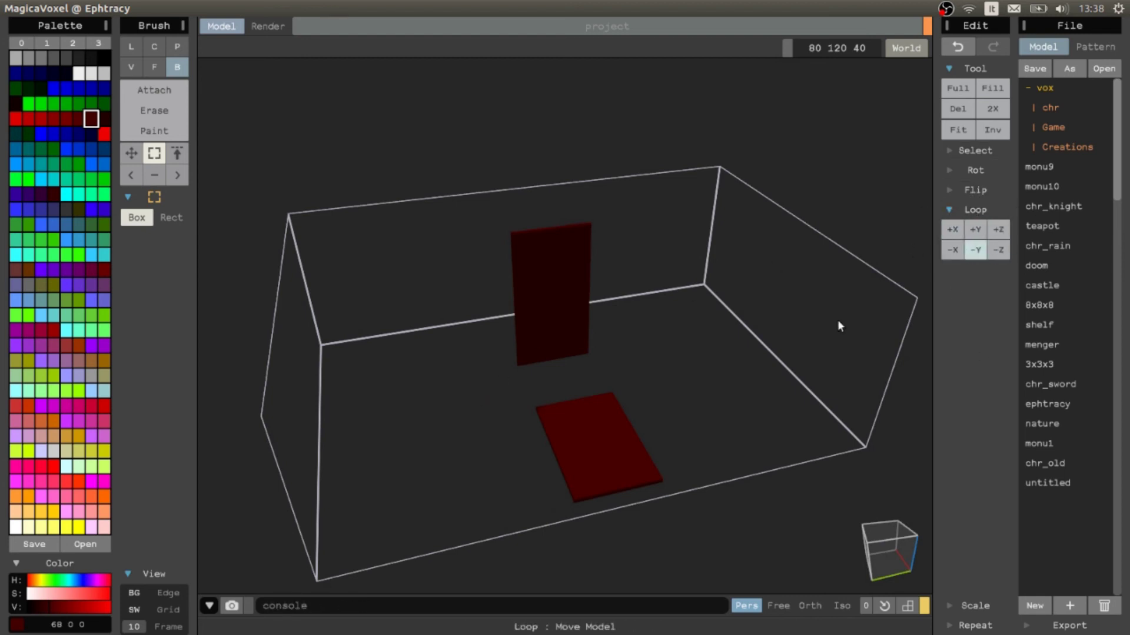
{"action": "right_click_drag", "start_coordinate": [838, 320], "coordinate": [585, 348]}
{"action": "scroll", "coordinate": [602, 412], "scroll_direction": "down", "scroll_amount": 3}
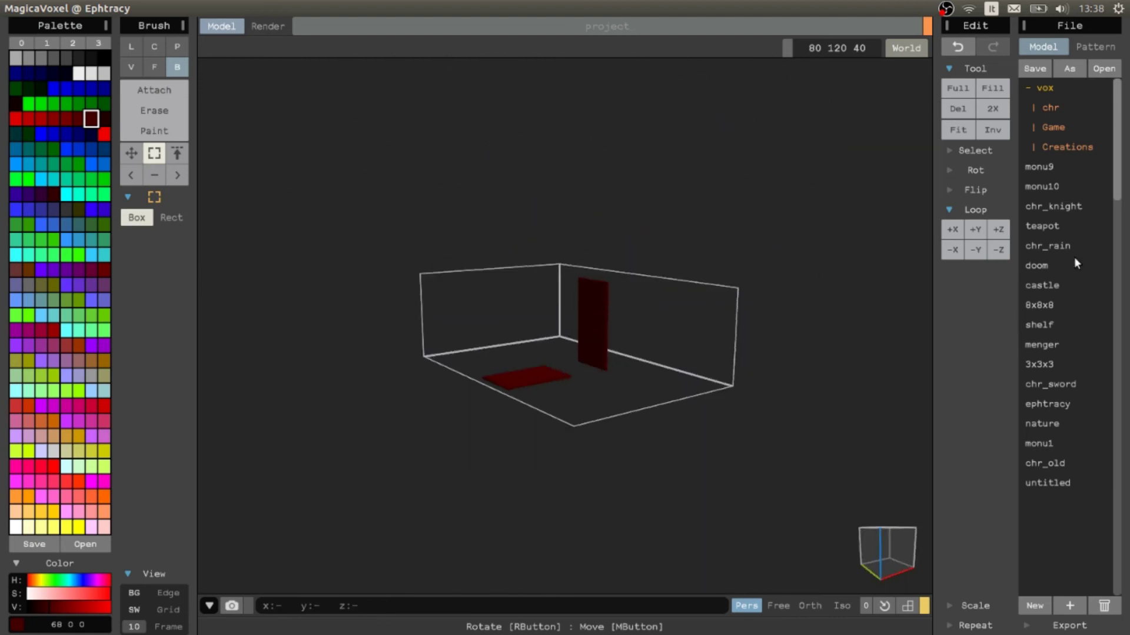
{"action": "left_click", "coordinate": [961, 231]}
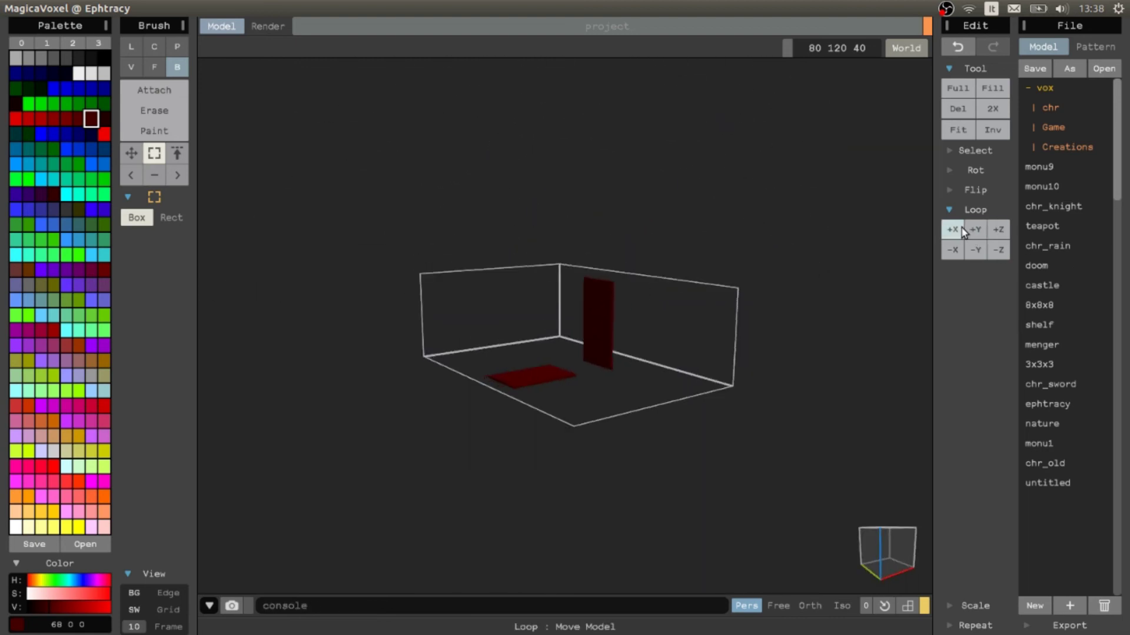
{"action": "left_click", "coordinate": [961, 231]}
{"action": "left_click", "coordinate": [961, 231]}
{"action": "right_click_drag", "start_coordinate": [580, 307], "coordinate": [510, 350]}
{"action": "left_click", "coordinate": [954, 231]}
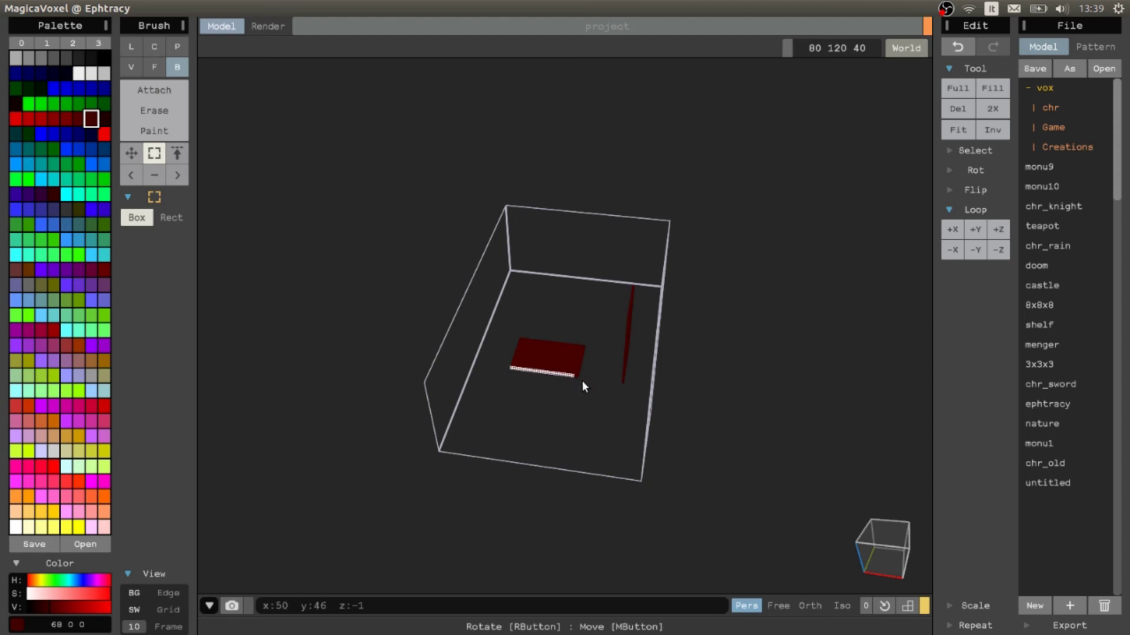
Step: Box-select only the floor slab, loop it along +X and +Y, then deselect
{"action": "left_click_drag", "start_coordinate": [575, 375], "coordinate": [510, 339]}
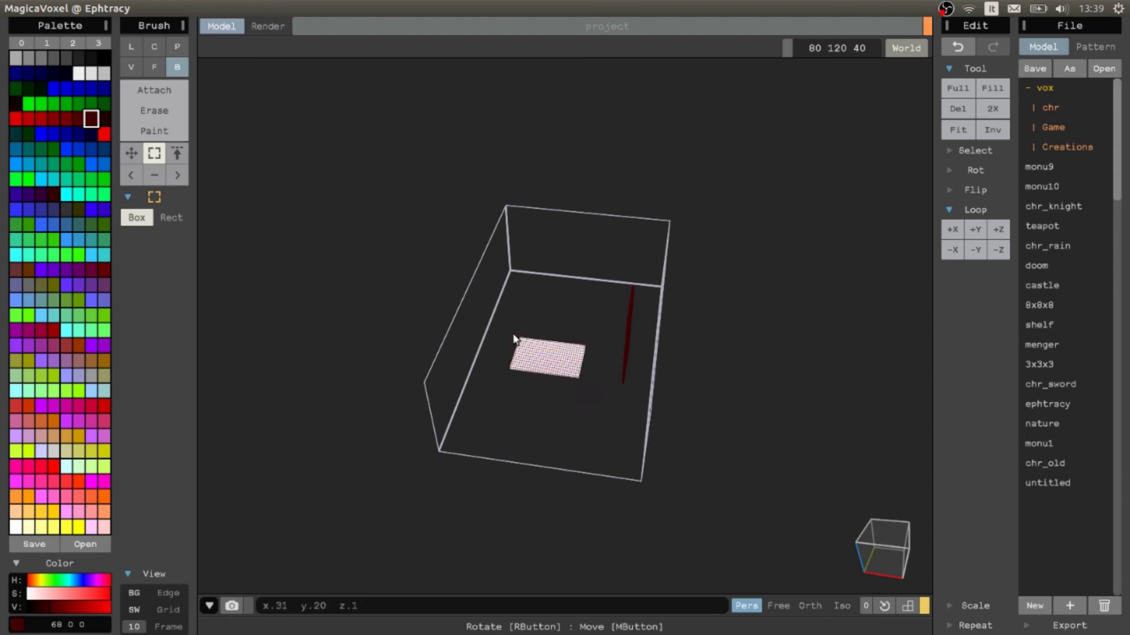
{"action": "left_click", "coordinate": [955, 228]}
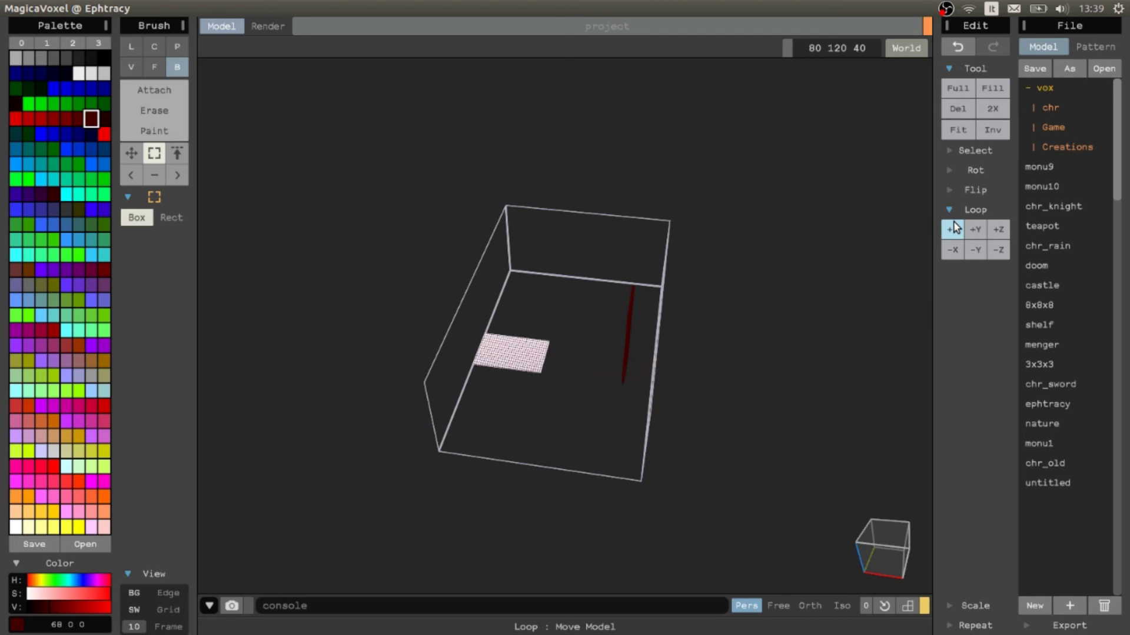
{"action": "left_click", "coordinate": [977, 231]}
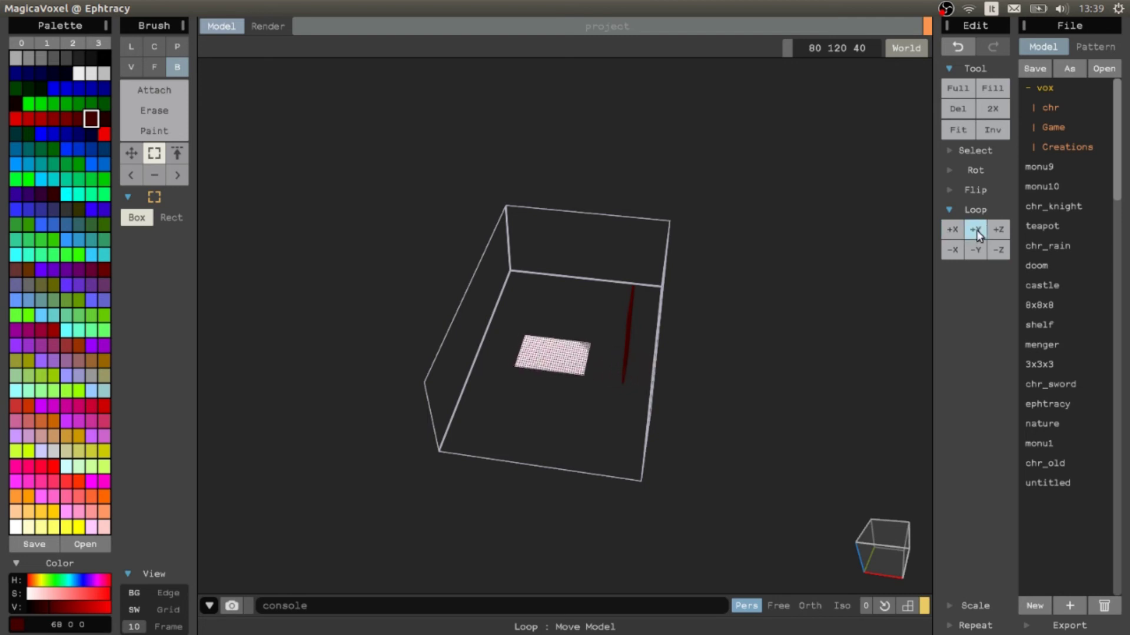
{"action": "left_click", "coordinate": [687, 411]}
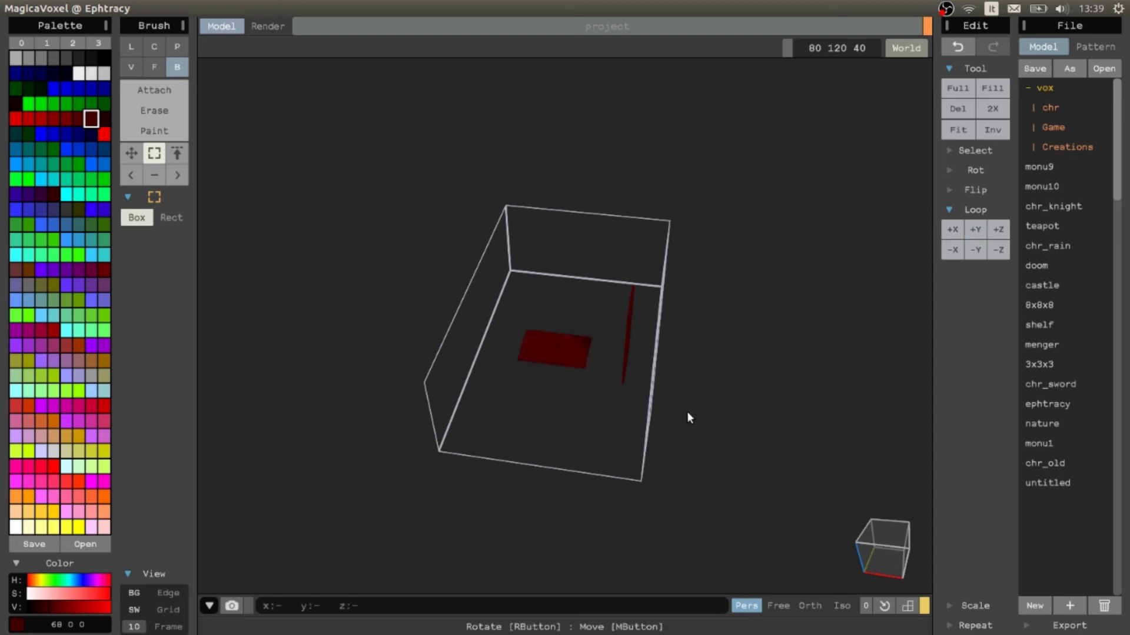
Step: Loop the wall and slab together once along +Y and twice along +Z
{"action": "left_click", "coordinate": [982, 231]}
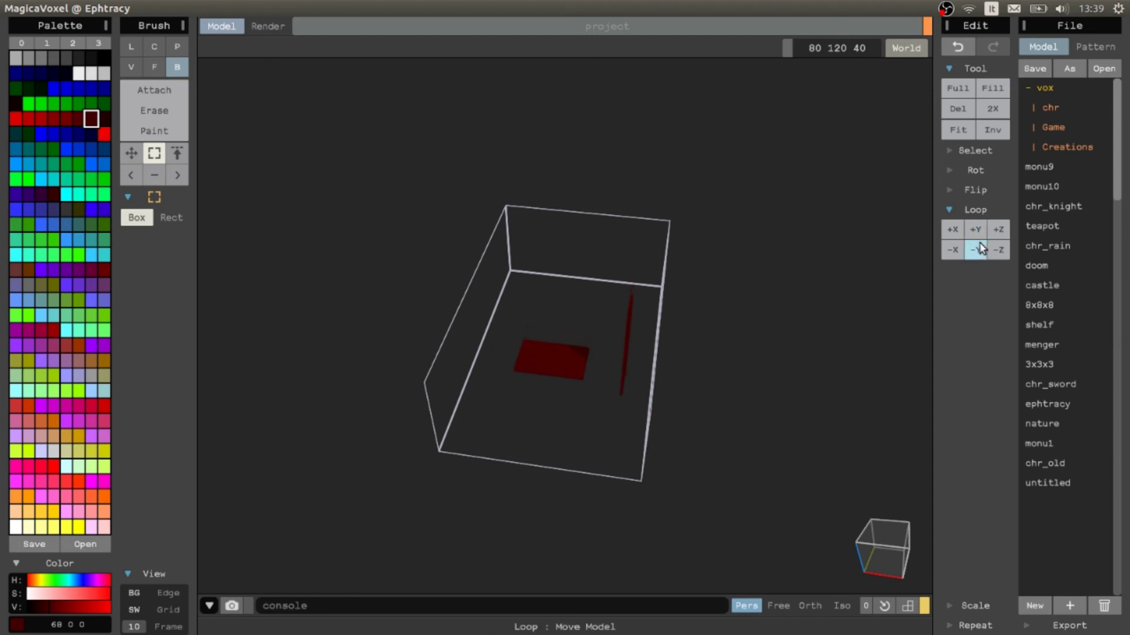
{"action": "right_click_drag", "start_coordinate": [759, 329], "coordinate": [694, 336]}
{"action": "left_click", "coordinate": [999, 231]}
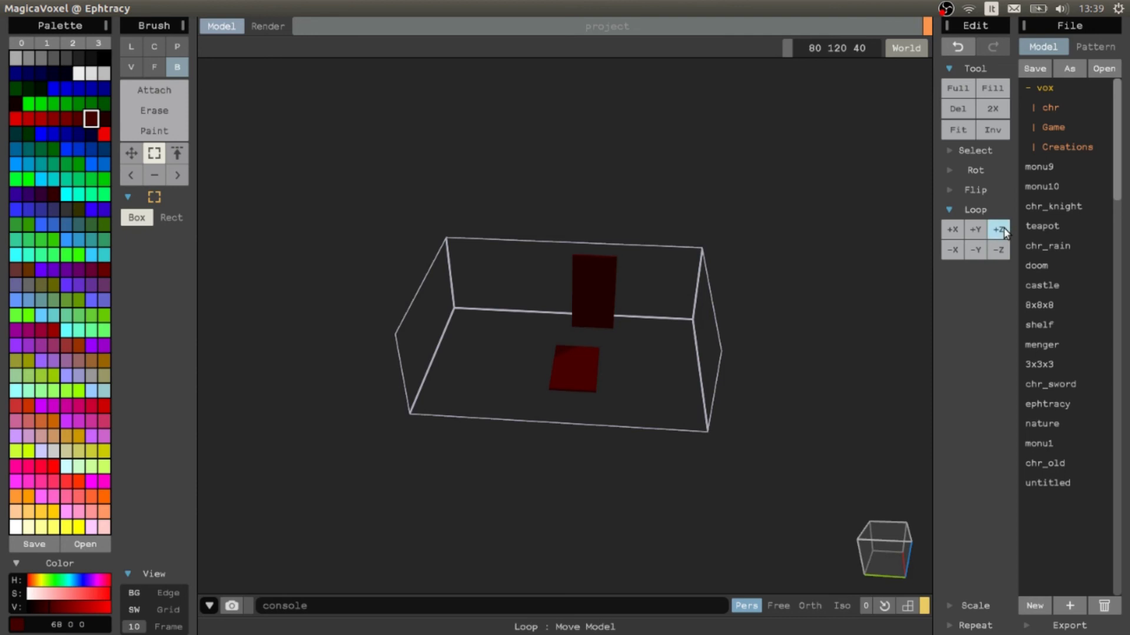
{"action": "left_click", "coordinate": [999, 231]}
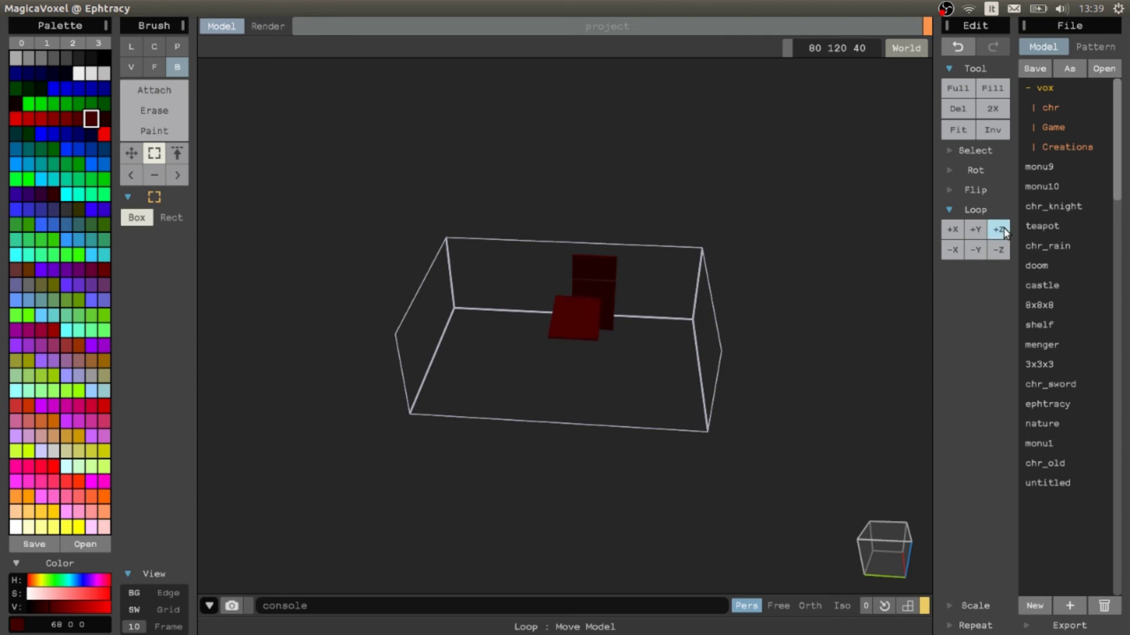
{"action": "right_click_drag", "start_coordinate": [789, 296], "coordinate": [765, 347]}
Step: Scale the red plate and panel by 1.5, enlarging the volume to 80×120×60
{"action": "left_click", "coordinate": [968, 209]}
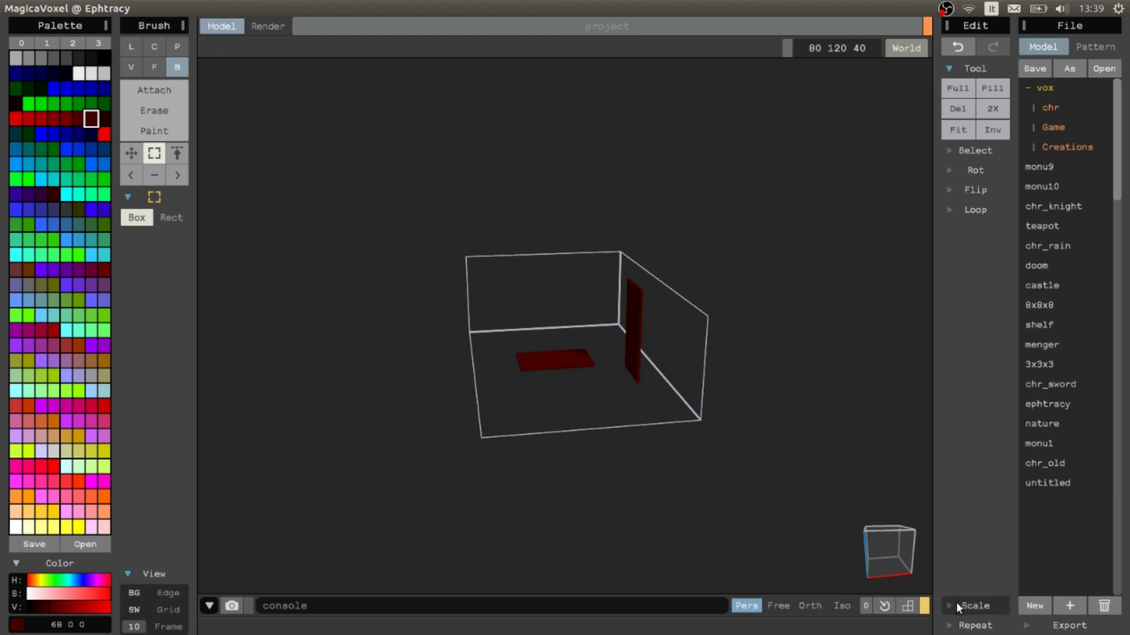
{"action": "left_click", "coordinate": [976, 602]}
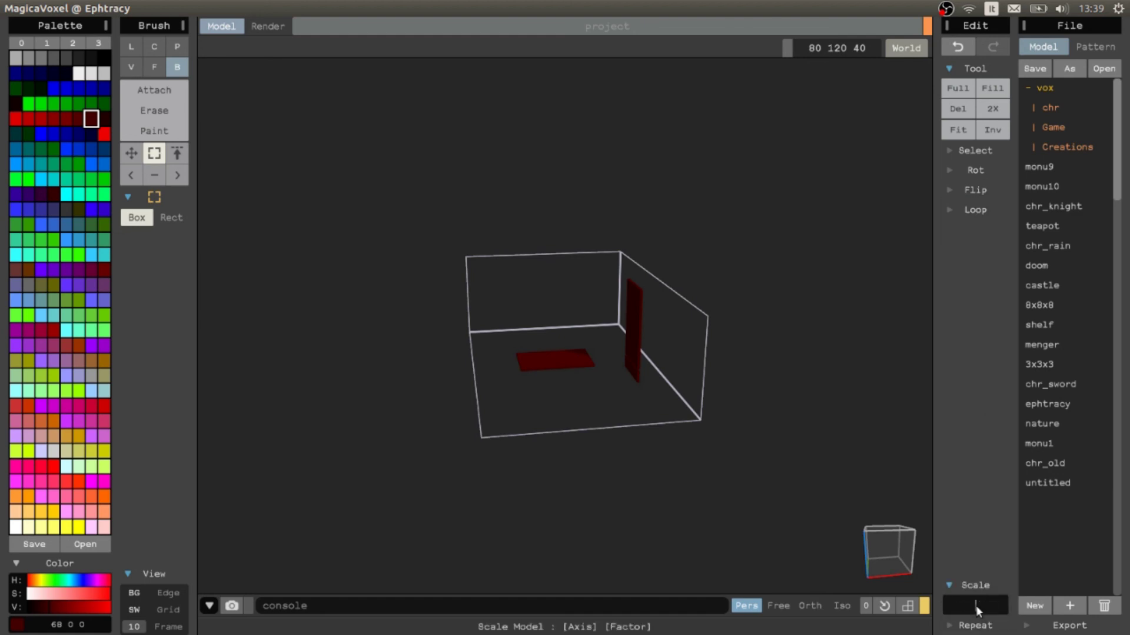
{"action": "left_click", "coordinate": [975, 606]}
{"action": "scroll", "coordinate": [707, 485], "scroll_direction": "up", "scroll_amount": 6}
{"action": "right_click_drag", "start_coordinate": [707, 486], "coordinate": [721, 459]}
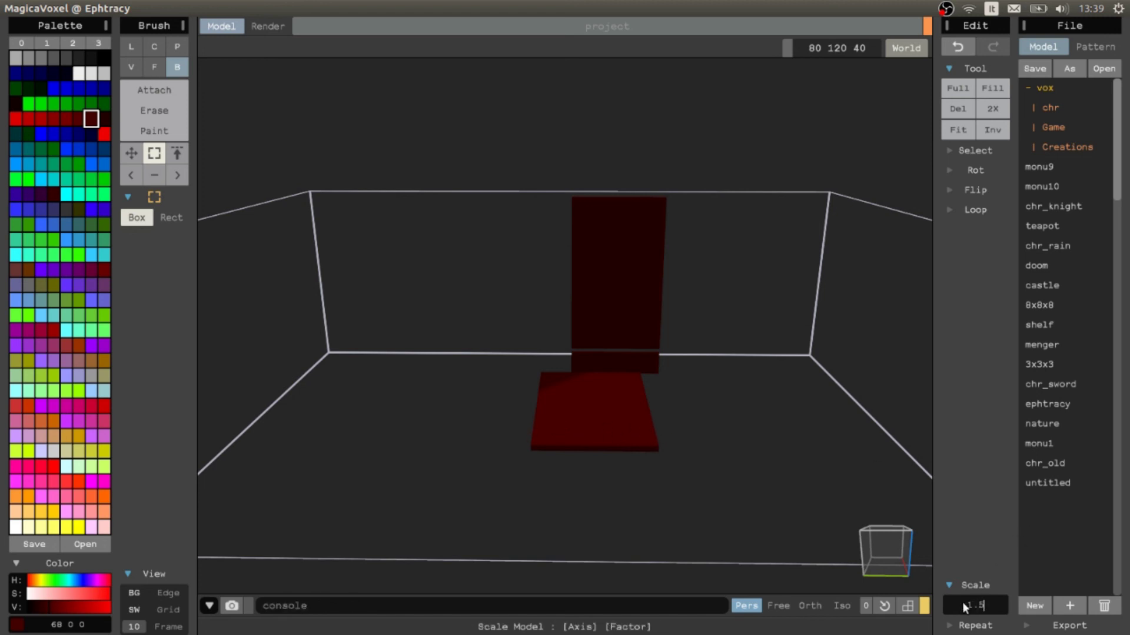
{"action": "key", "text": "Return"}
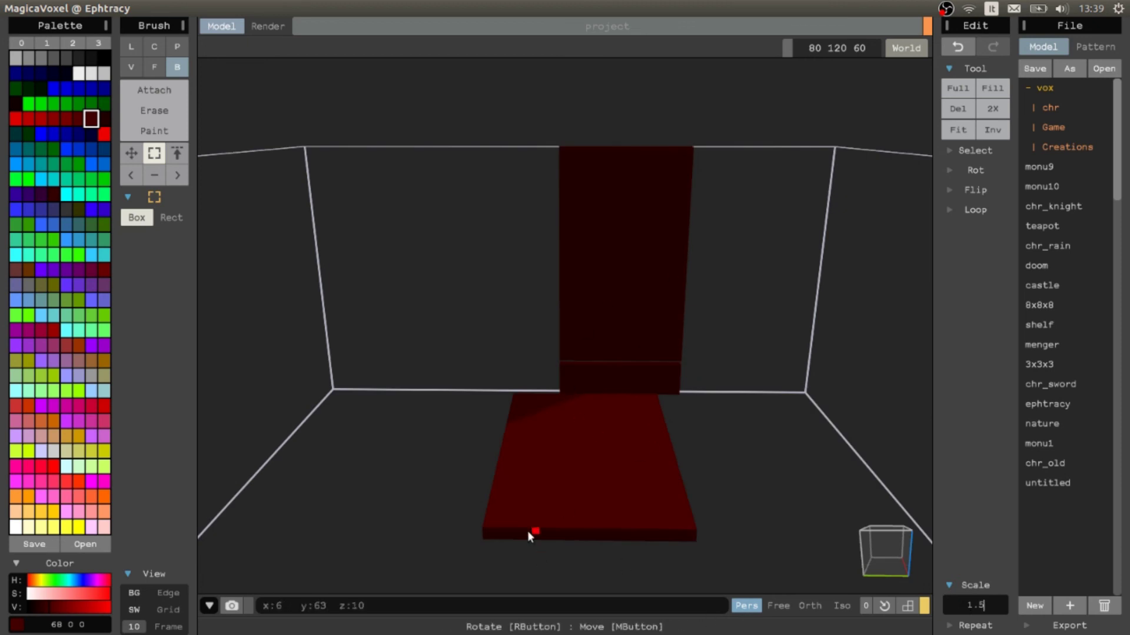
{"action": "right_click_drag", "start_coordinate": [527, 530], "coordinate": [626, 518]}
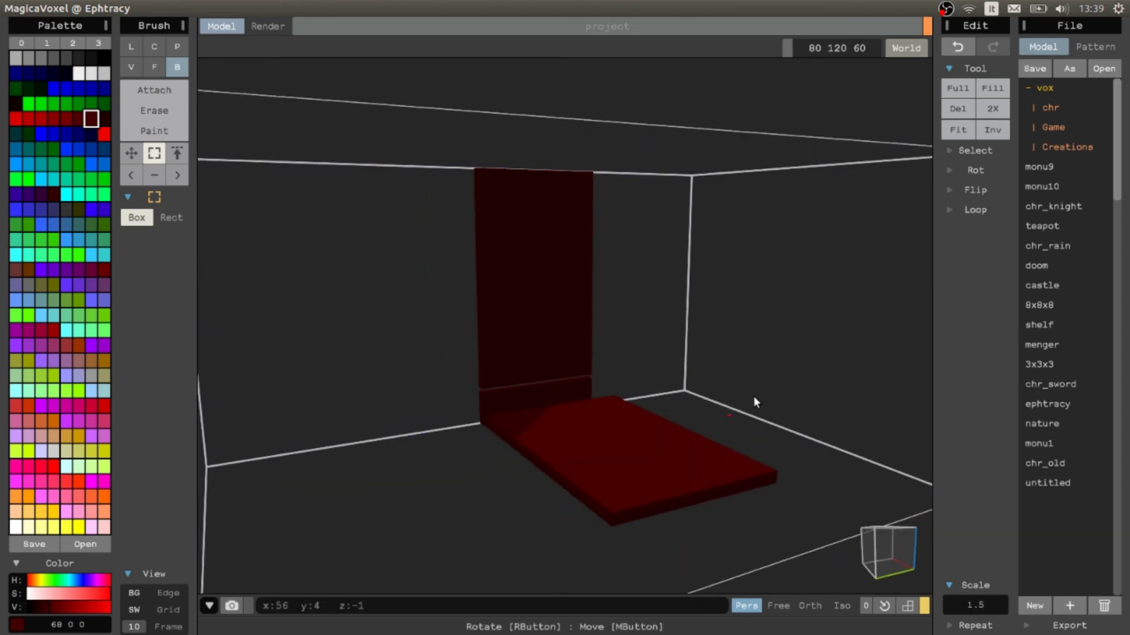
{"action": "right_click_drag", "start_coordinate": [751, 399], "coordinate": [414, 316]}
{"action": "scroll", "coordinate": [685, 398], "scroll_direction": "down", "scroll_amount": 5}
{"action": "right_click_drag", "start_coordinate": [681, 383], "coordinate": [481, 391]}
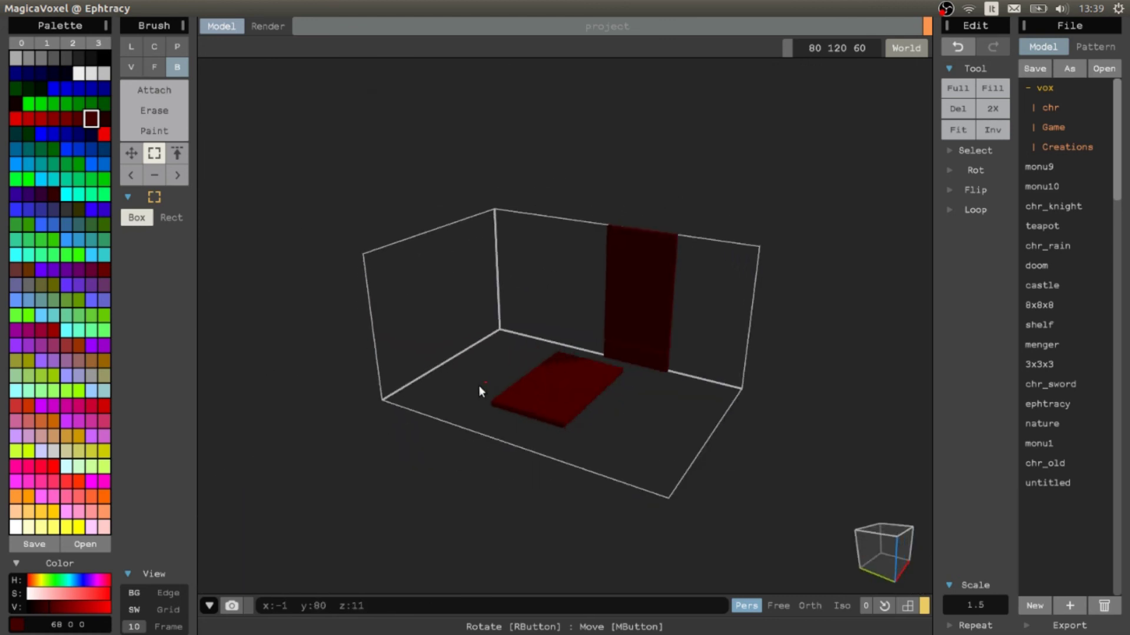
{"action": "right_click_drag", "start_coordinate": [691, 449], "coordinate": [656, 396]}
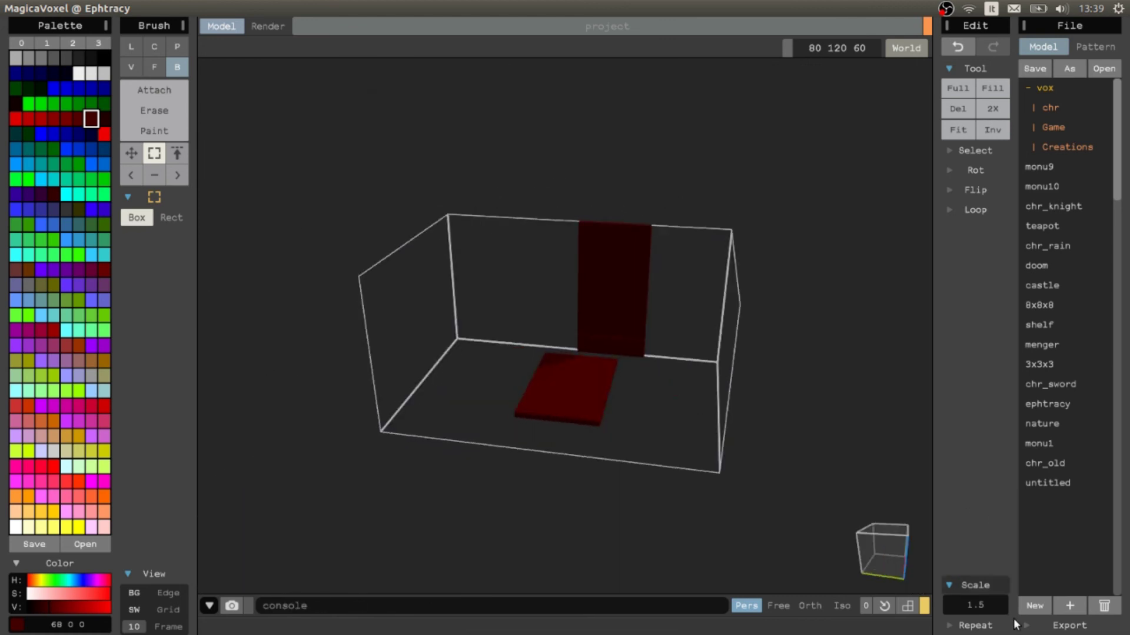
Step: Repeat the red model with counts 1 2 3 into an 80×120×126 shelf pattern
{"action": "left_click", "coordinate": [975, 626]}
{"action": "left_click", "coordinate": [973, 567]}
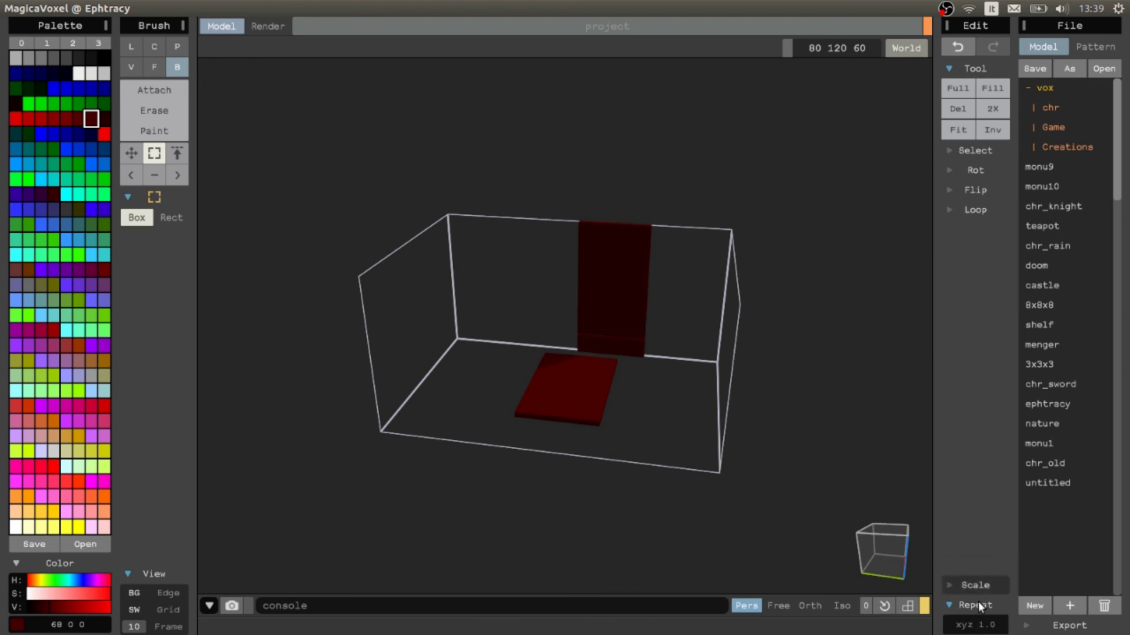
{"action": "scroll", "coordinate": [688, 410], "scroll_direction": "down", "scroll_amount": 3}
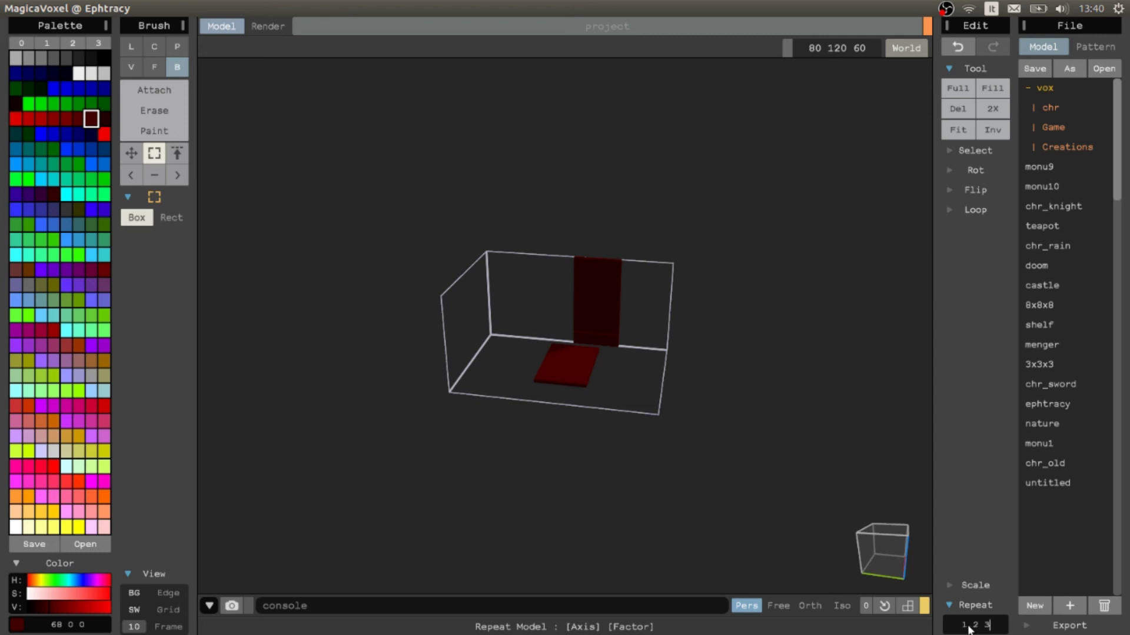
{"action": "key", "text": "Return"}
{"action": "right_click_drag", "start_coordinate": [597, 381], "coordinate": [610, 408]}
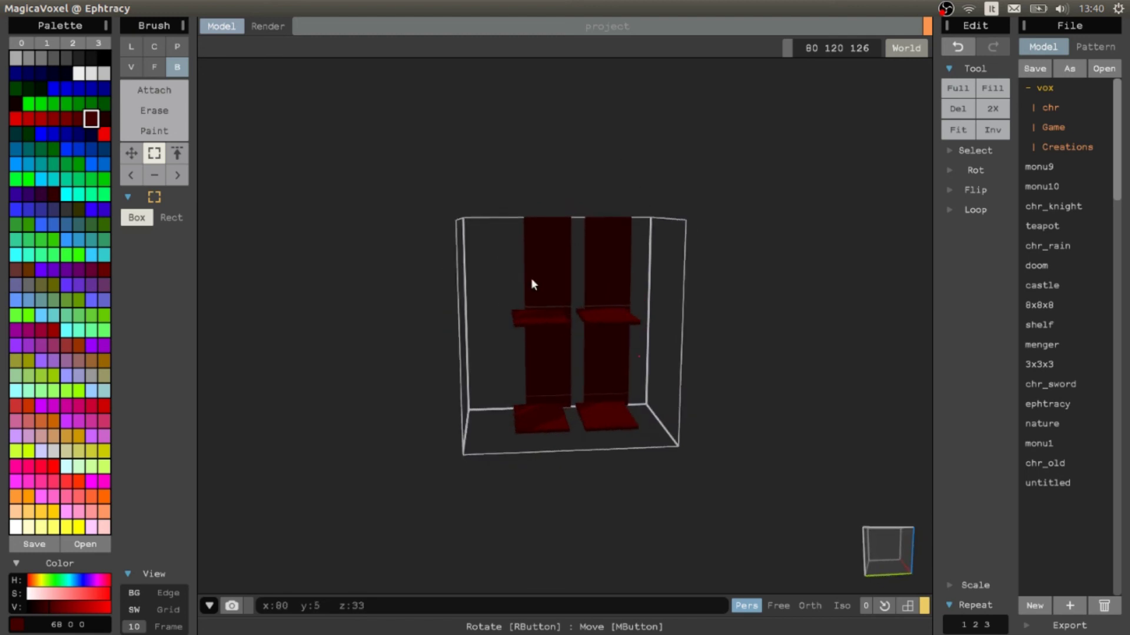
{"action": "right_click_drag", "start_coordinate": [531, 283], "coordinate": [847, 546]}
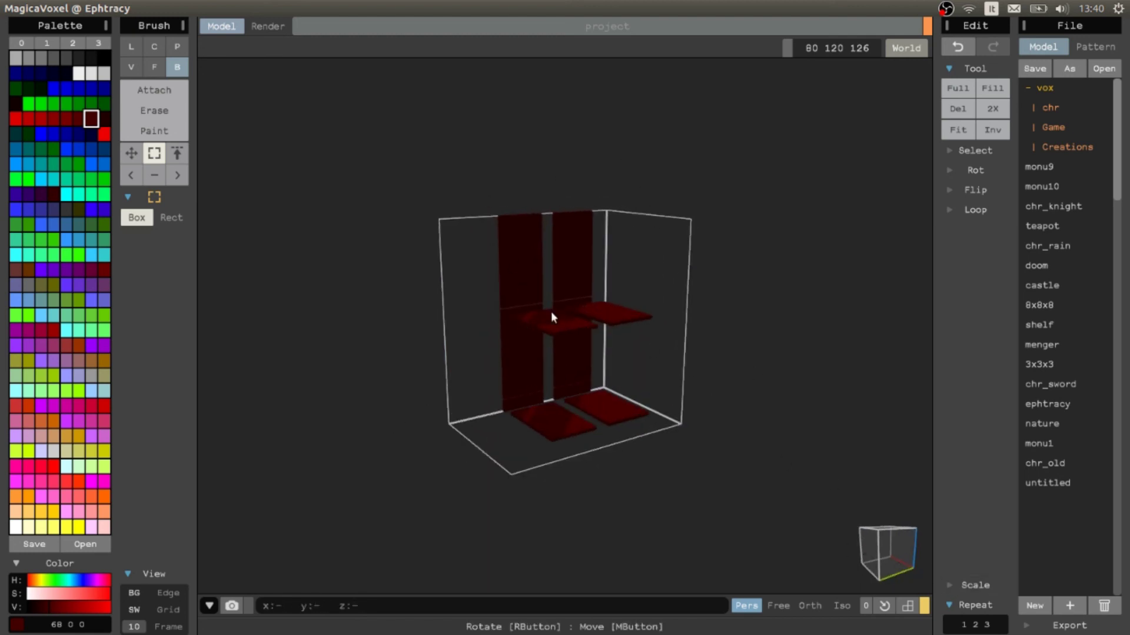
{"action": "right_click_drag", "start_coordinate": [552, 317], "coordinate": [543, 396]}
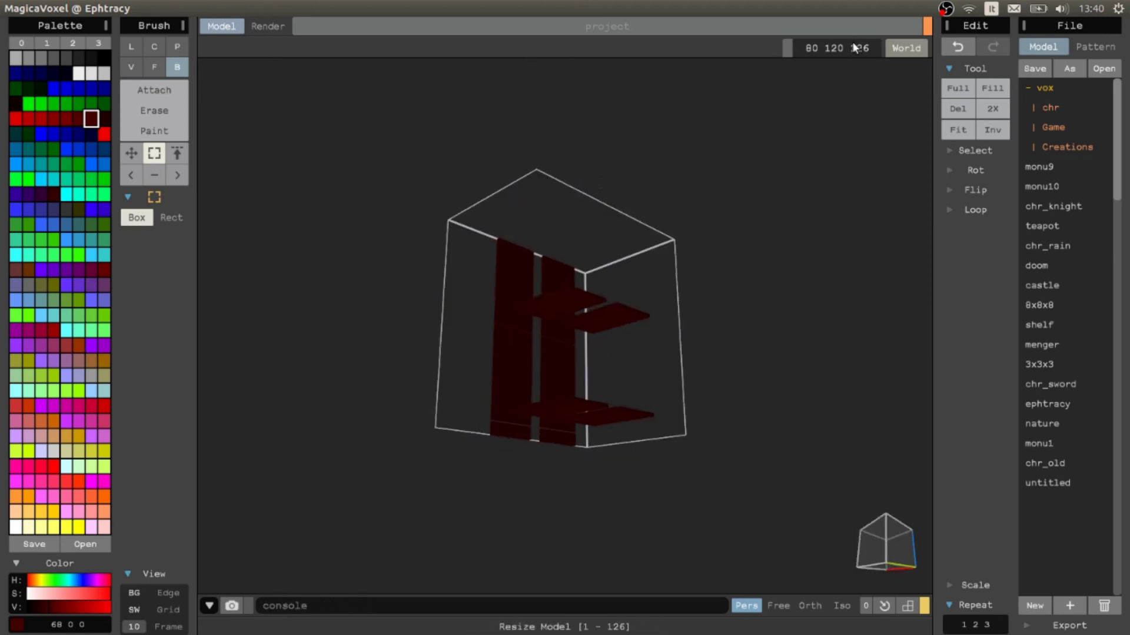
Step: Delete all voxels, leaving an empty 80×120×126 volume
{"action": "right_click_drag", "start_coordinate": [822, 158], "coordinate": [683, 383]}
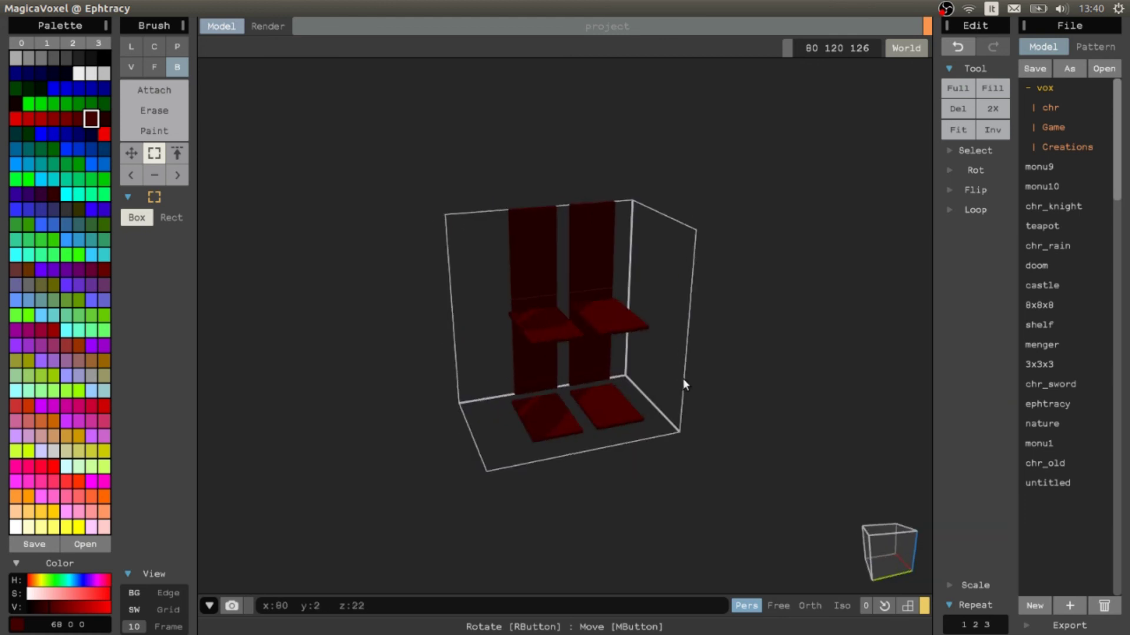
{"action": "left_click", "coordinate": [958, 109]}
{"action": "left_click", "coordinate": [978, 68]}
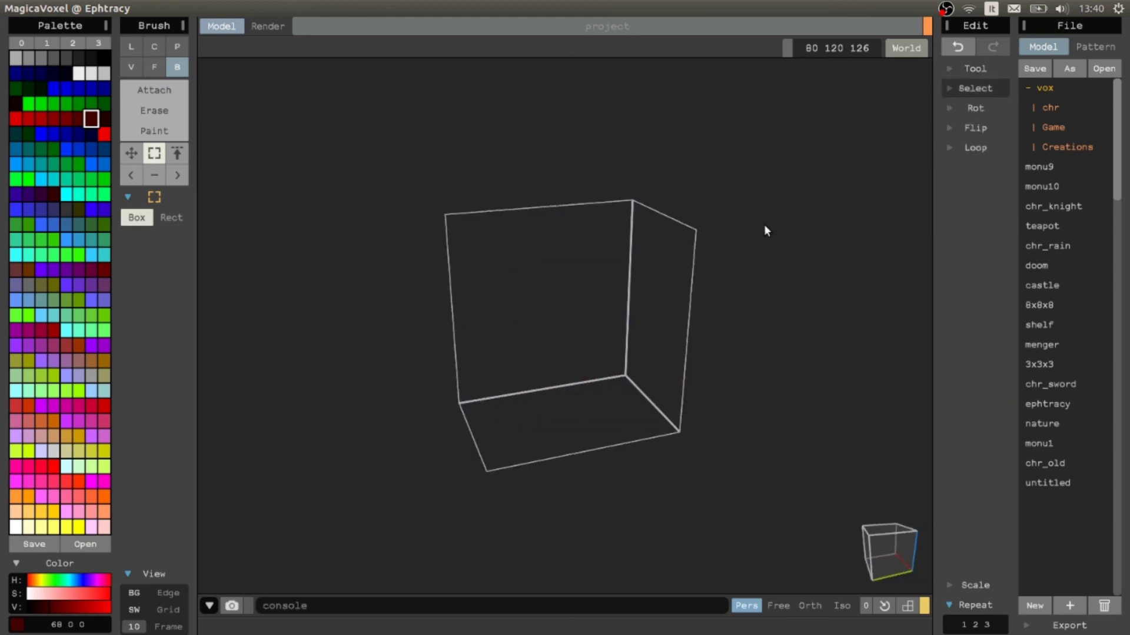